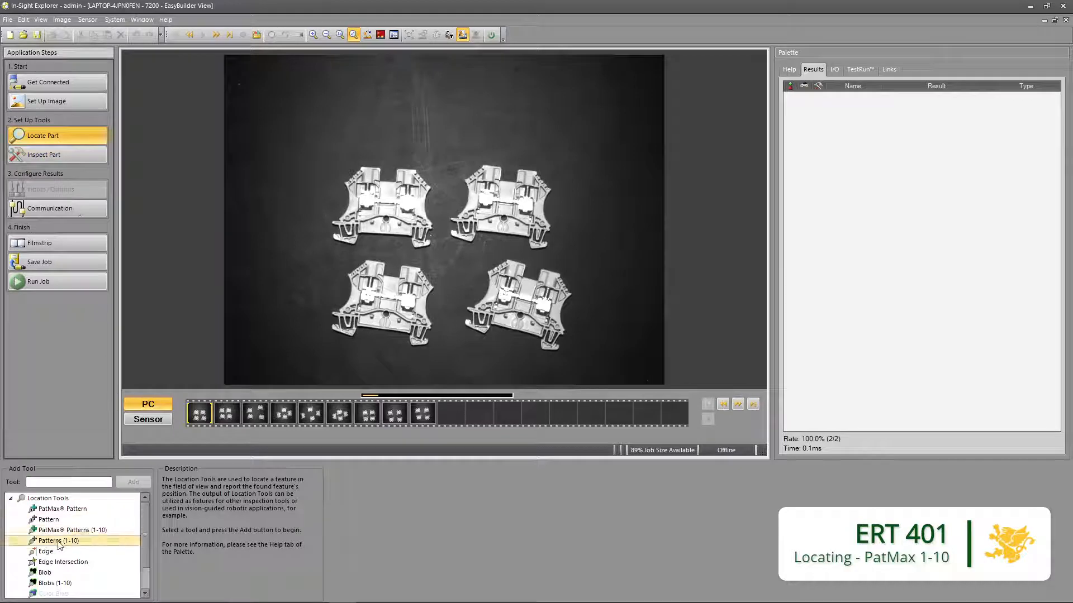
Step: Add a PatMax Patterns (1-10) location tool and fit its rectangular model region around the upper-left part in the image
click(67, 530)
double_click(65, 530)
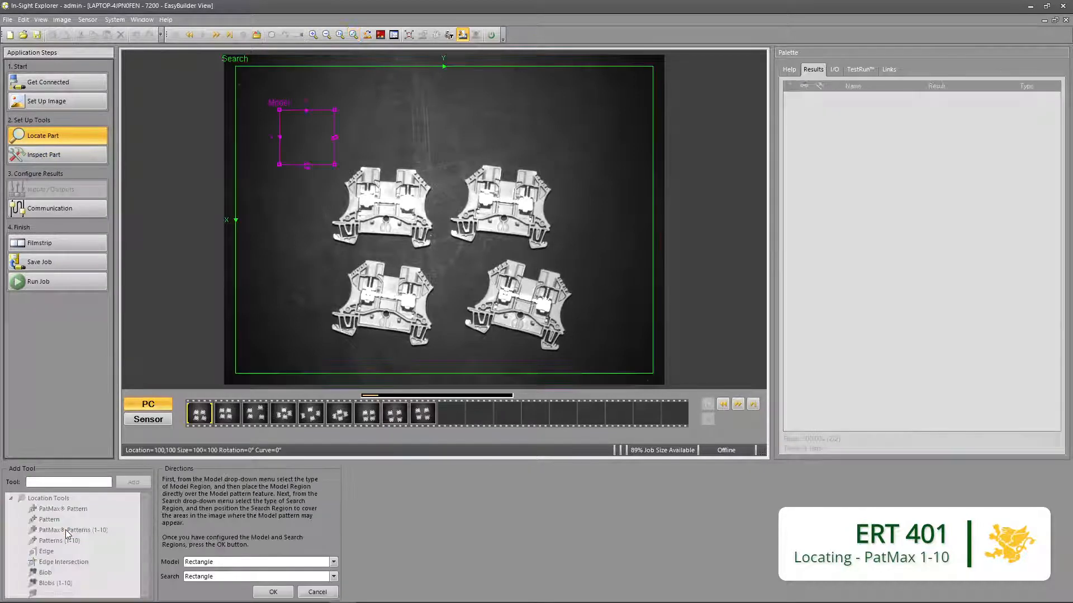
drag(327, 145, 428, 165)
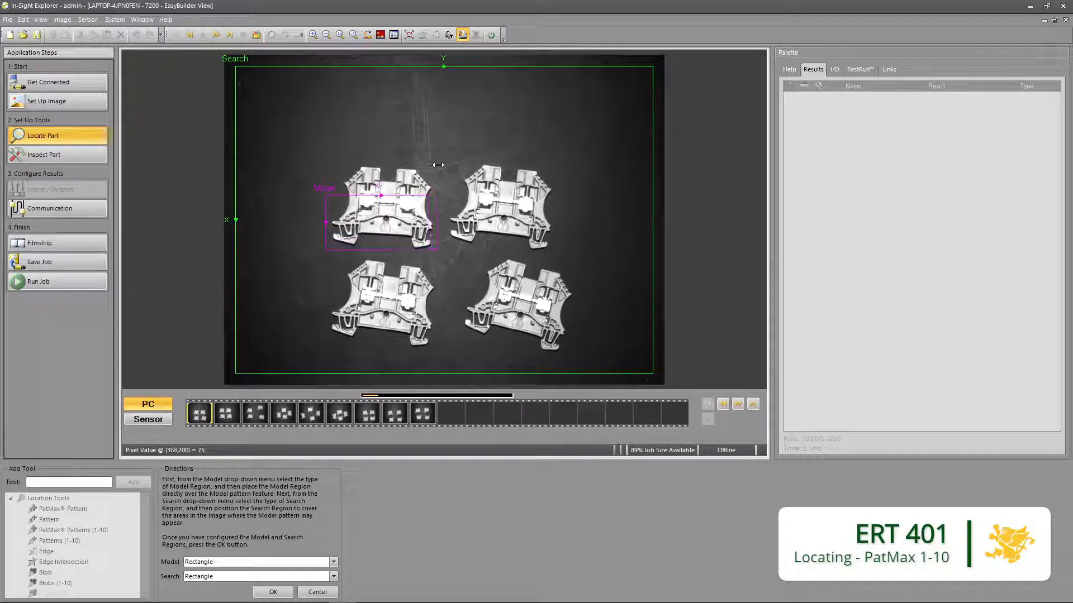
drag(386, 195, 393, 163)
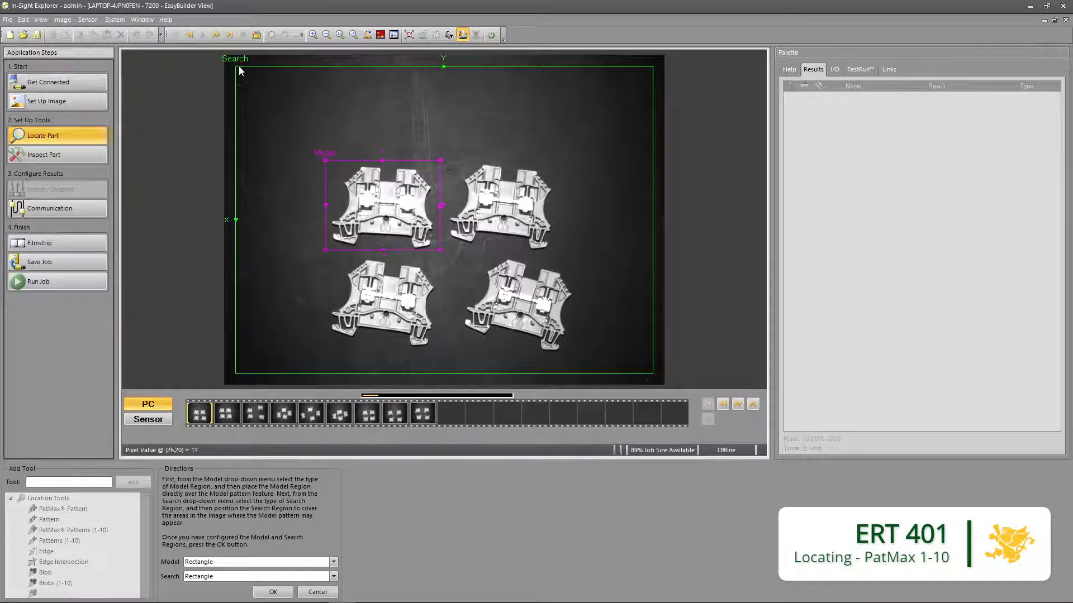
Step: Expand the search region to cover the entire image and accept the model and search regions
drag(236, 66, 218, 46)
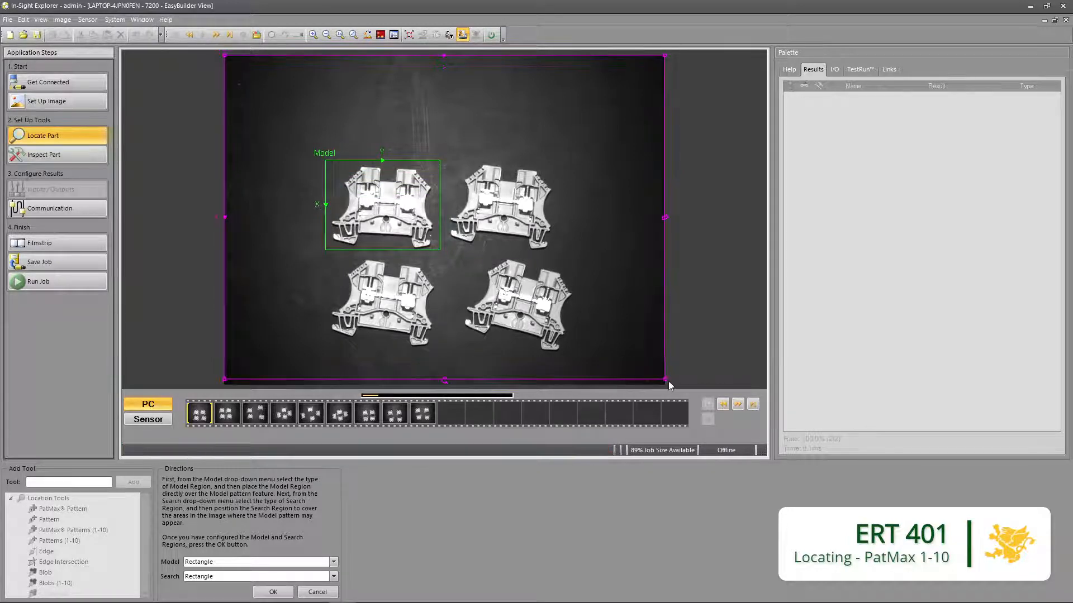
drag(668, 380, 669, 387)
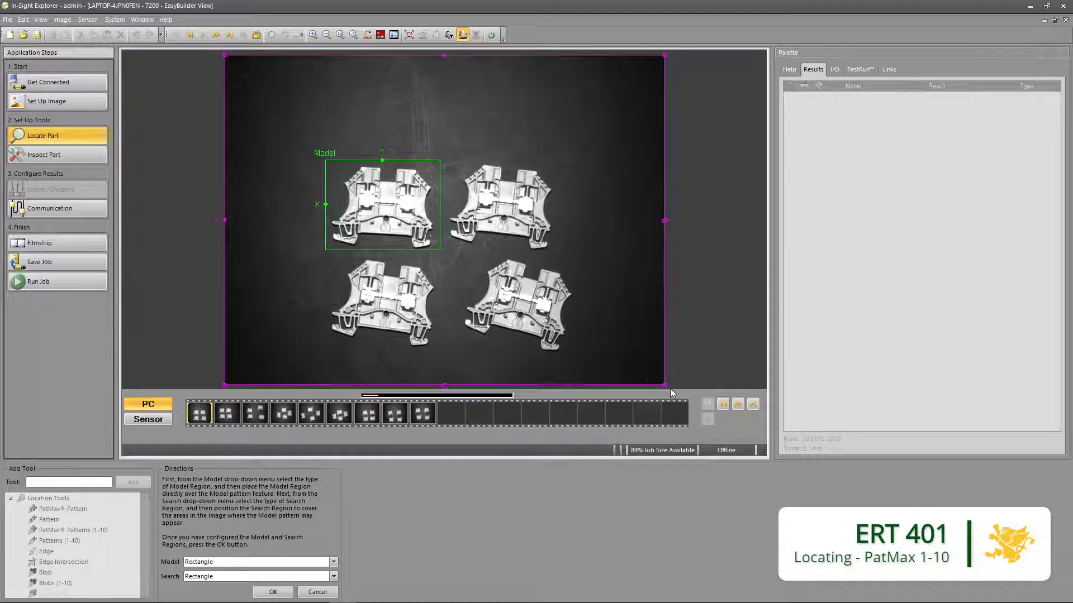
key(Return)
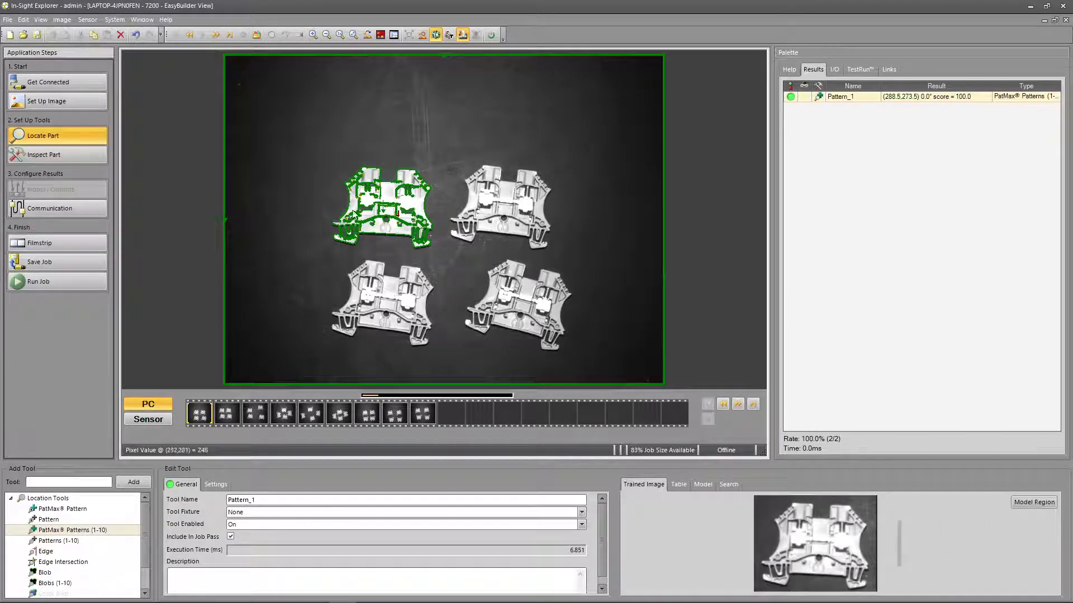
Step: Rename the pattern tool as FindParts
double_click(274, 500)
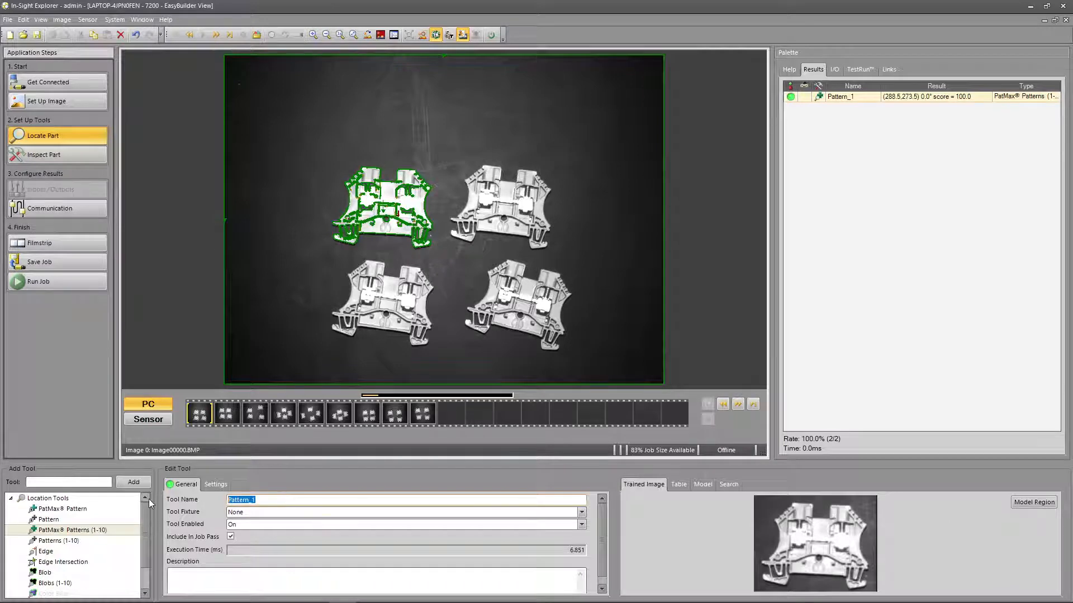
text(FindParts)
key(Return)
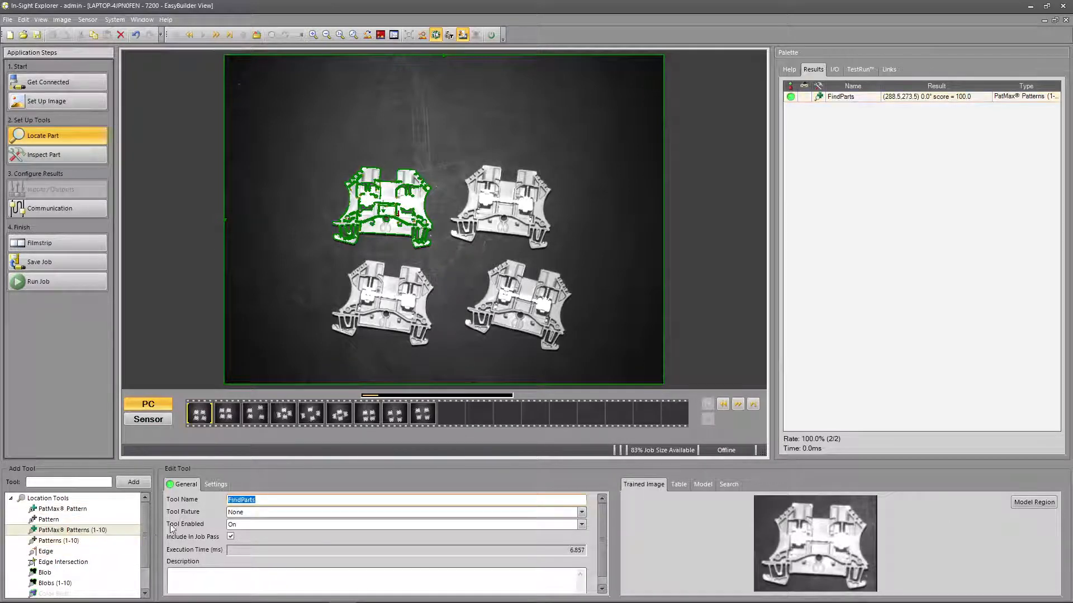
Step: Set FindParts' number to find to 4 and check the detection on the following three filmstrip images
click(208, 485)
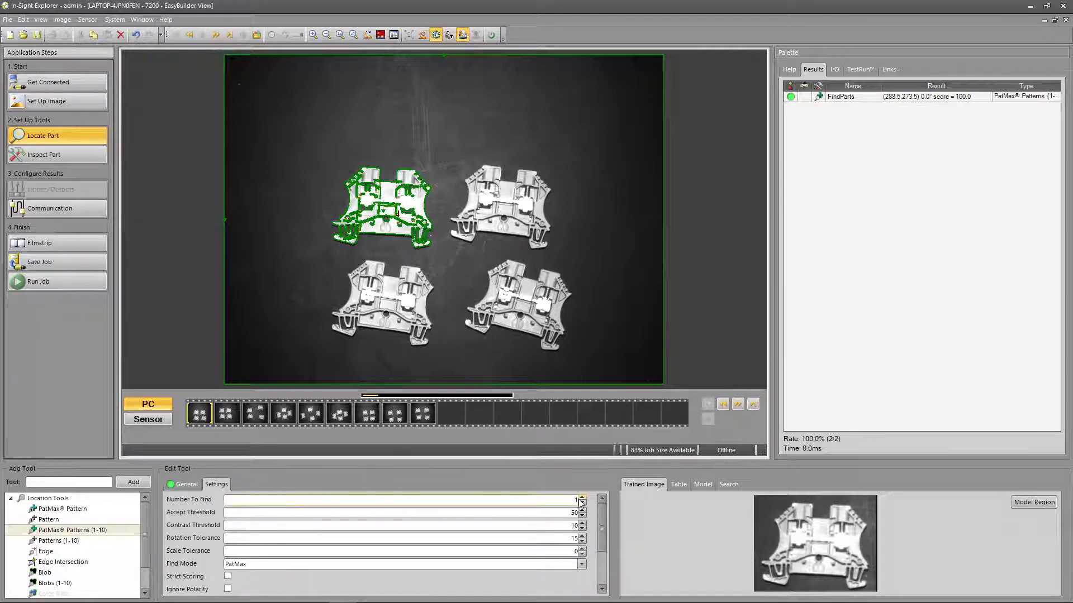
click(582, 498)
click(582, 498)
click(582, 498)
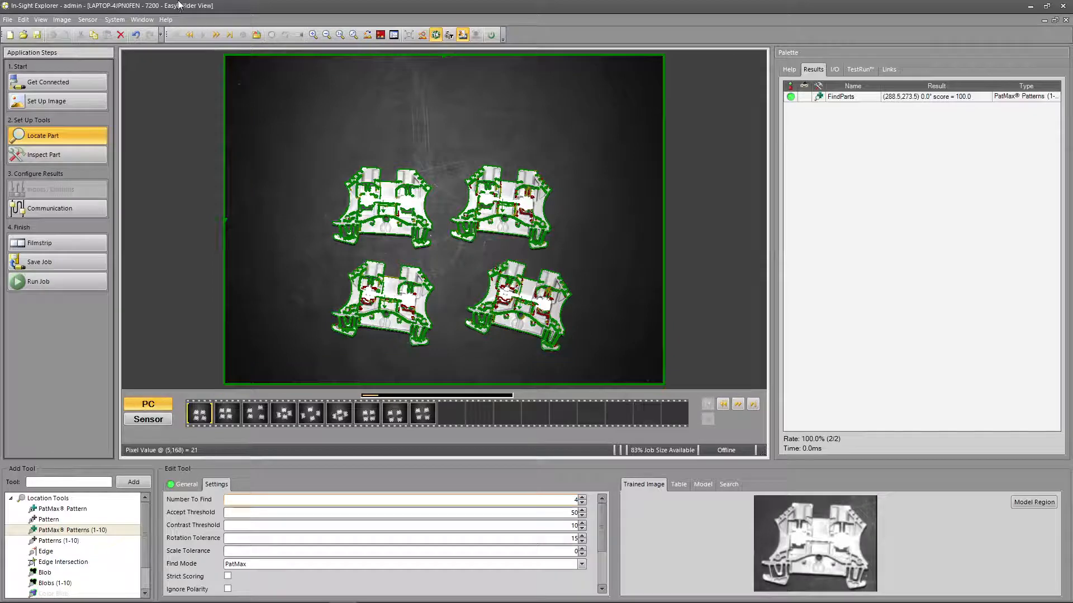
click(216, 36)
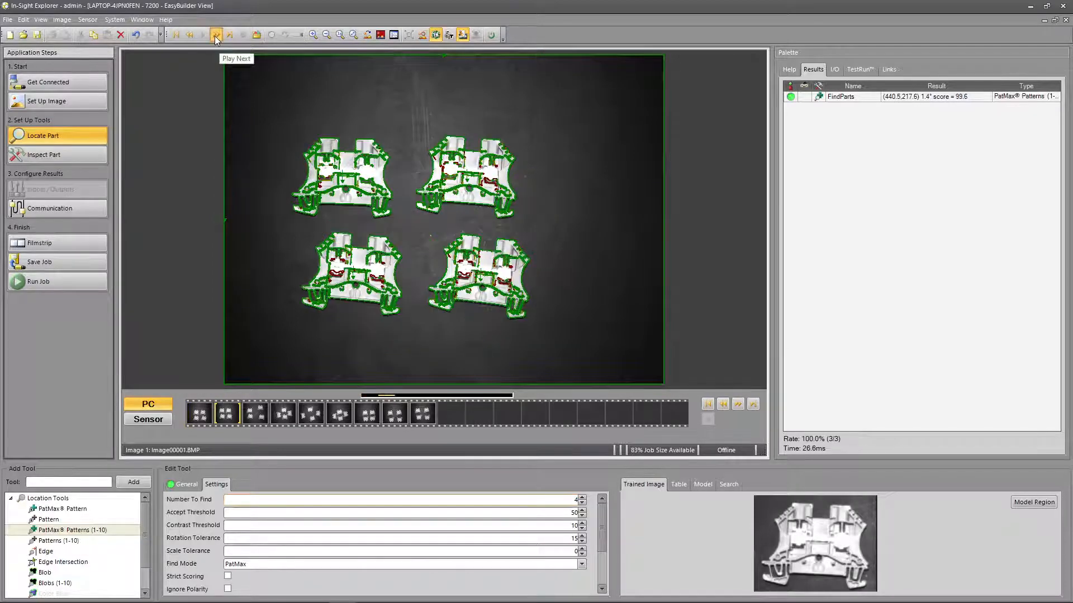
click(216, 36)
click(216, 35)
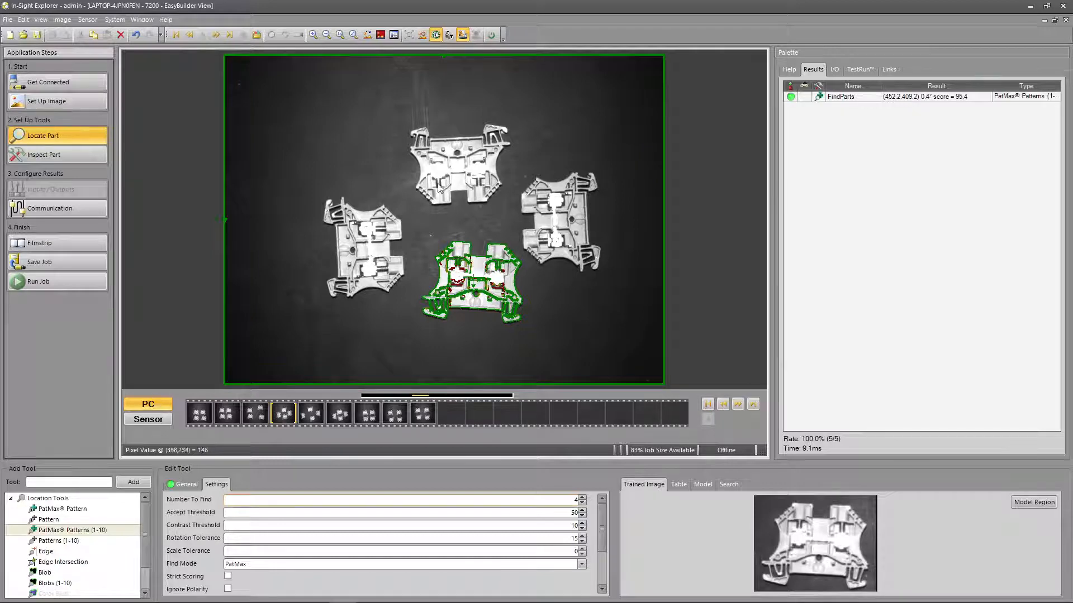
Step: Set FindParts' rotation tolerance to 180 and check the detection on the remaining filmstrip images, returning to the first one
click(566, 537)
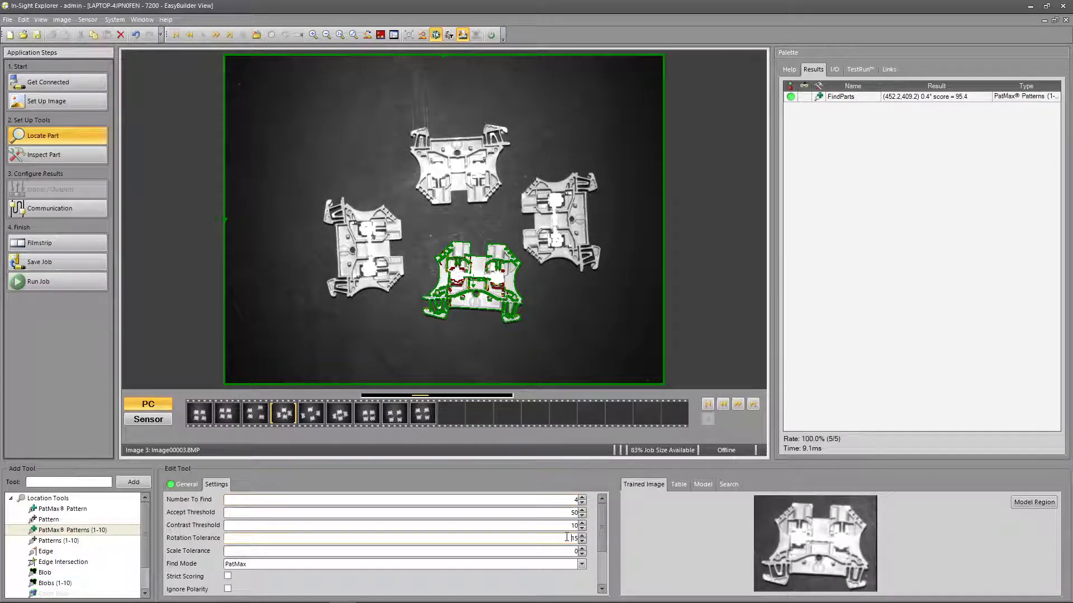
drag(565, 540, 609, 541)
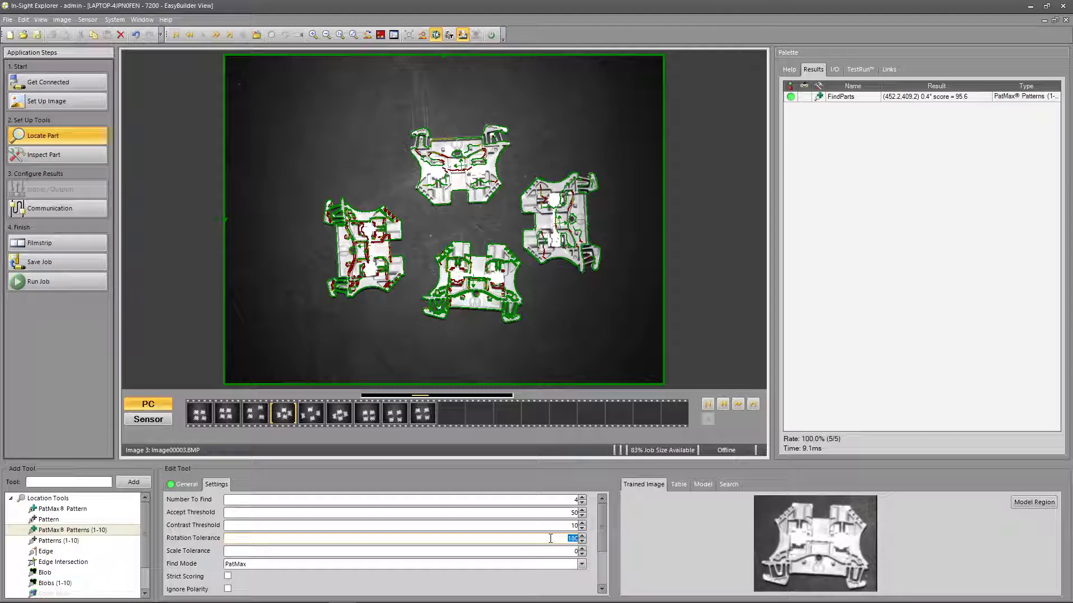
click(216, 35)
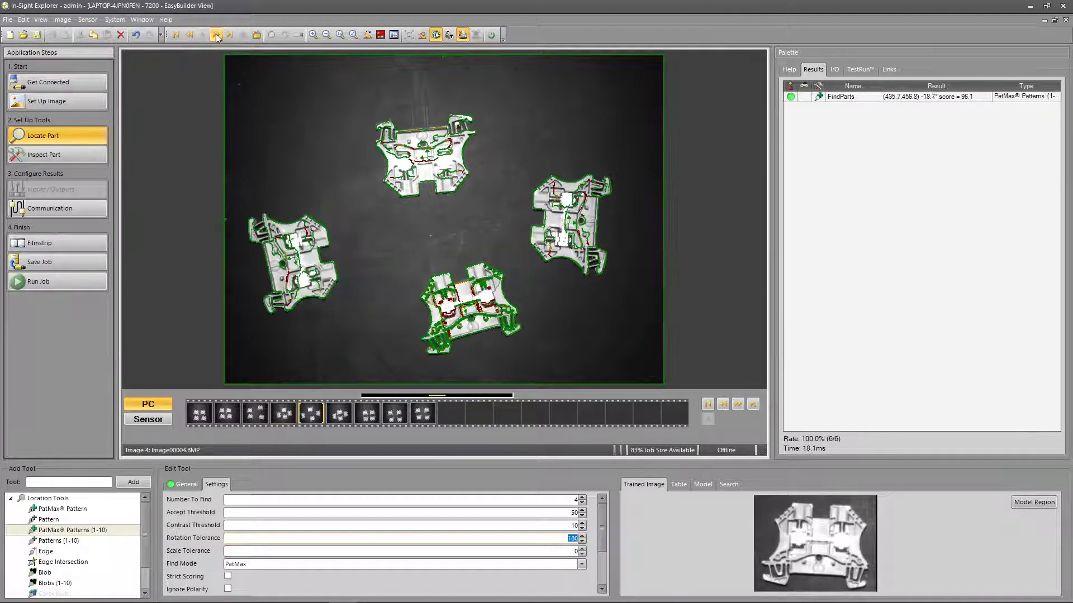
click(216, 36)
click(216, 35)
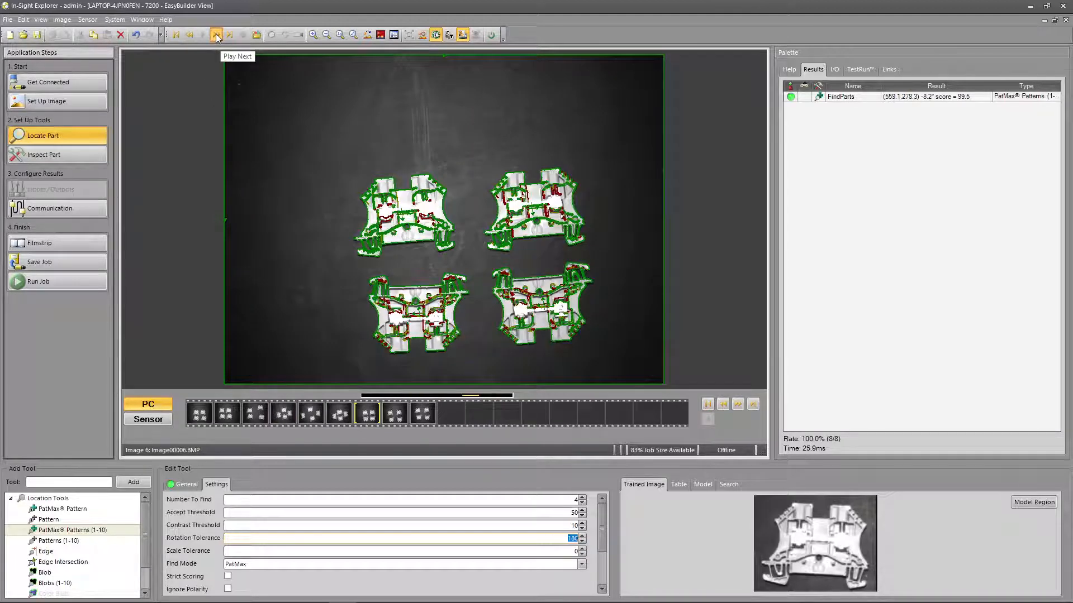
click(216, 35)
click(217, 35)
click(216, 36)
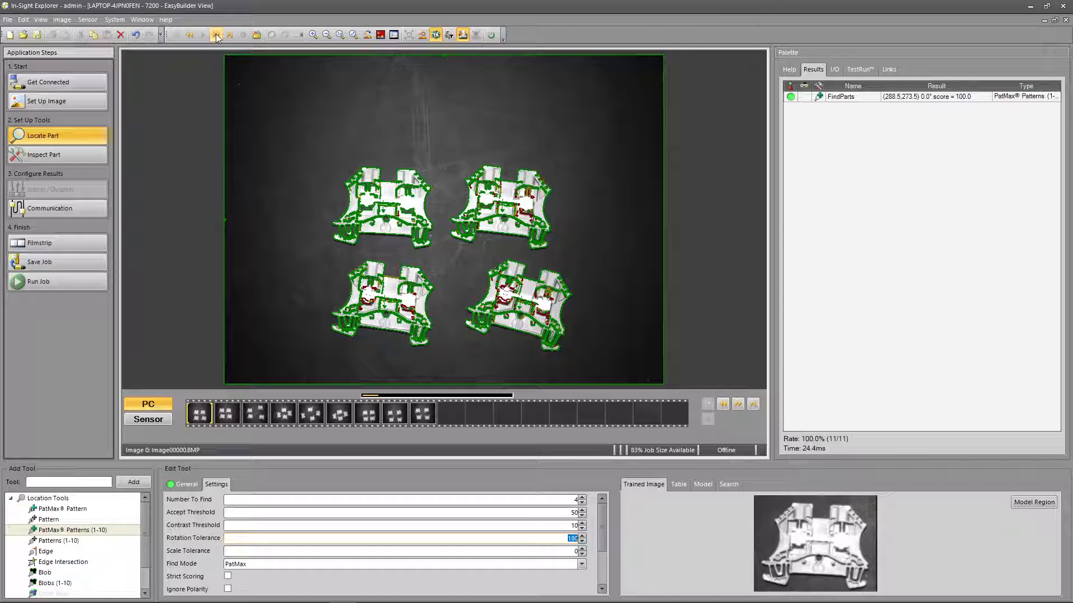
Step: Add a Distance measurement between the upper and lower edges of the upper-left part, centring the lower edge region under the upper one
click(76, 156)
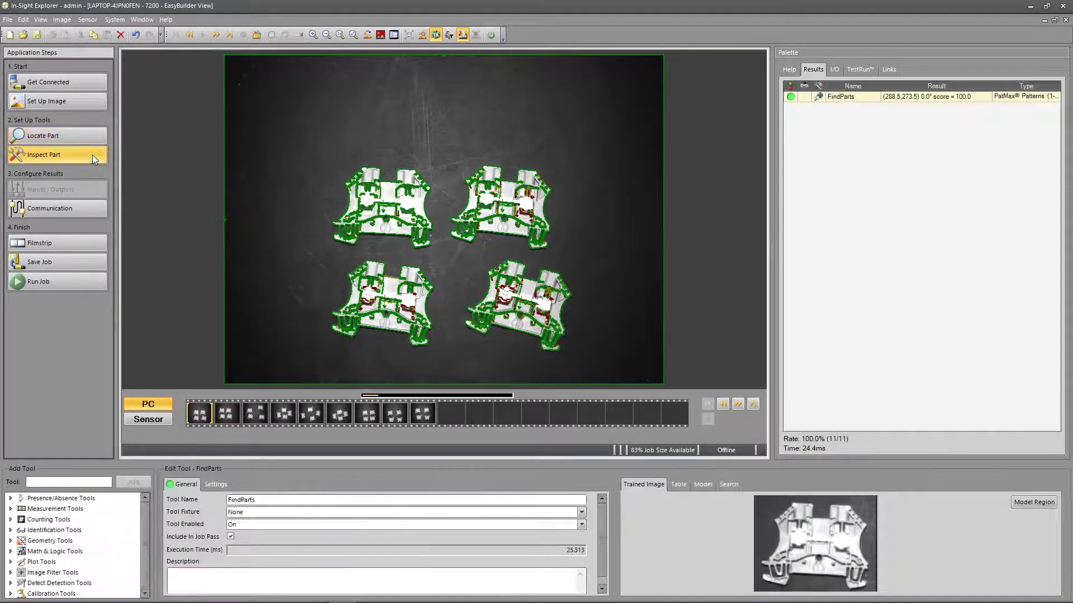
click(10, 509)
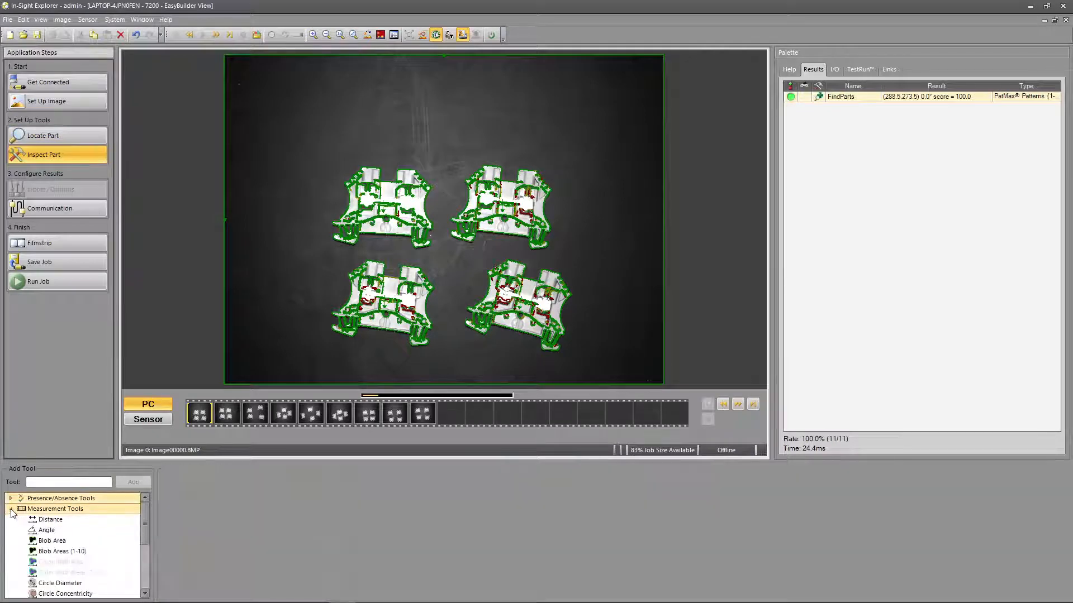
double_click(47, 520)
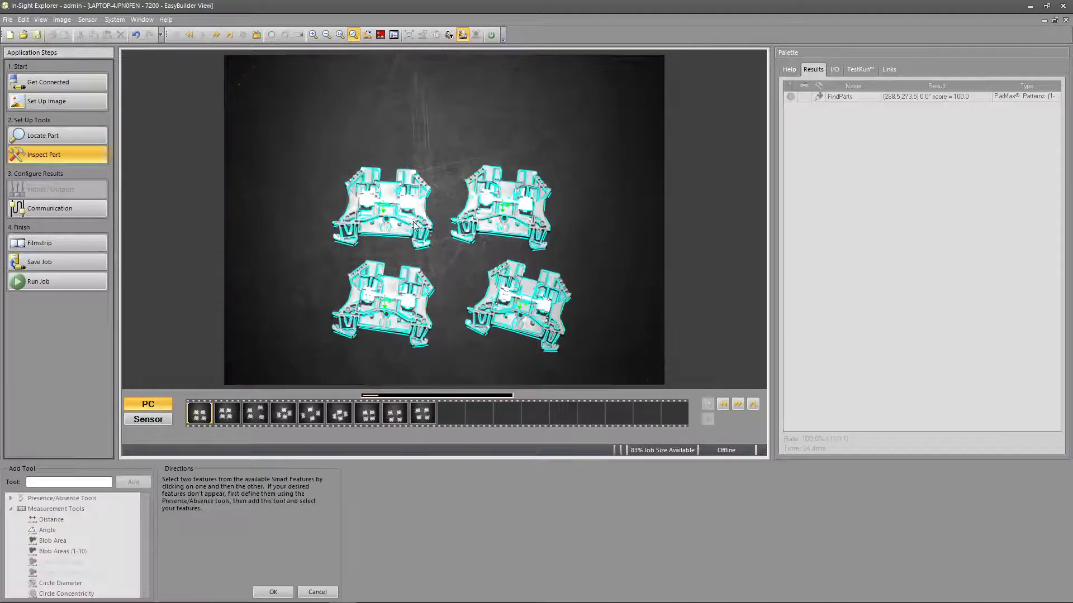
click(385, 182)
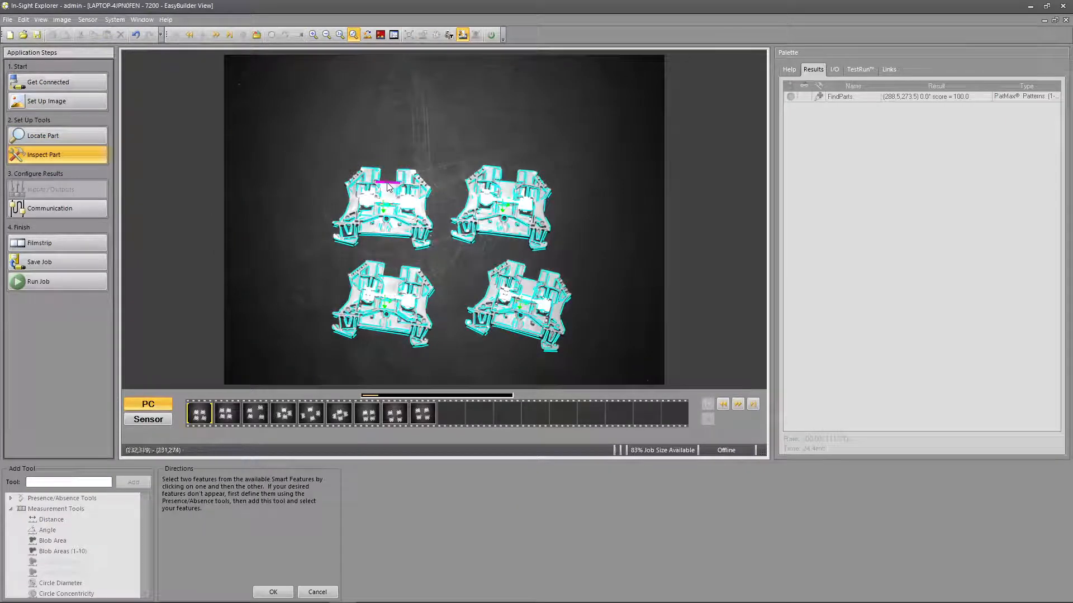
click(384, 236)
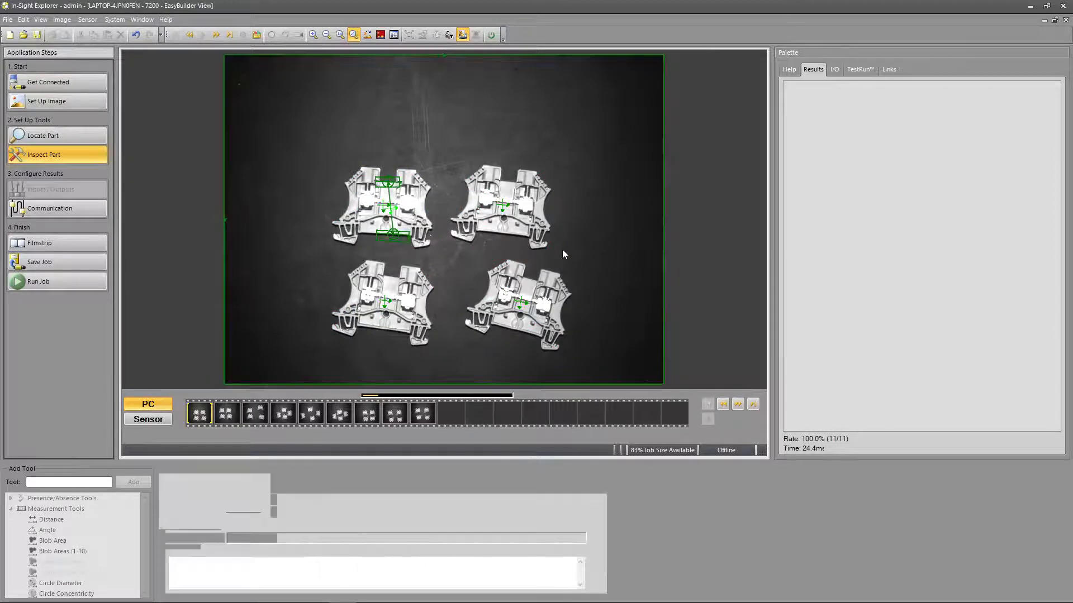
click(396, 234)
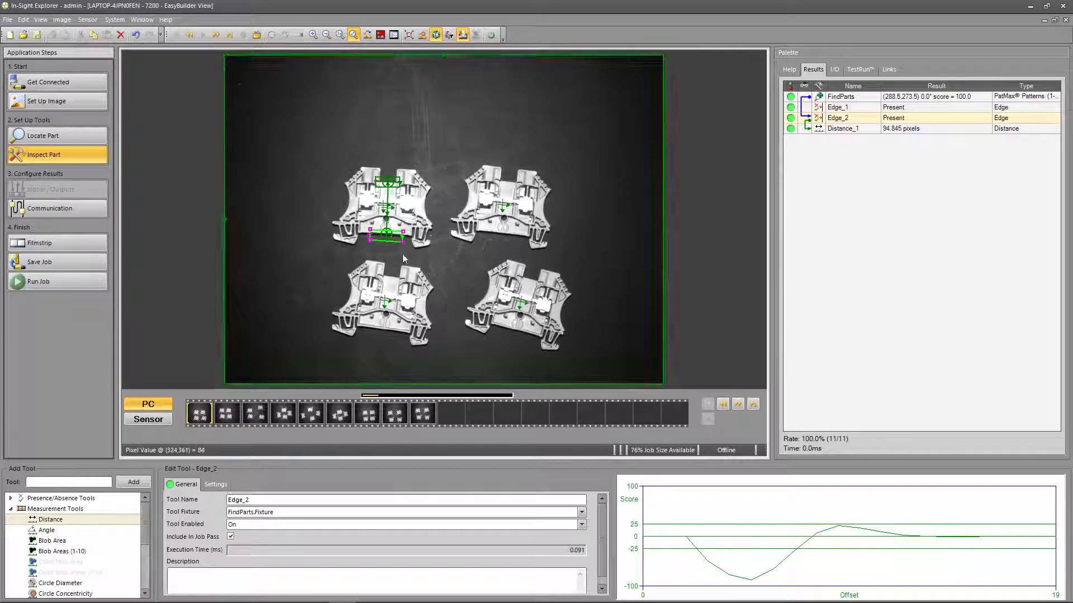
Step: Rename the distance tool as Part_1_Distance and check the measurement across the filmstrip images
click(850, 130)
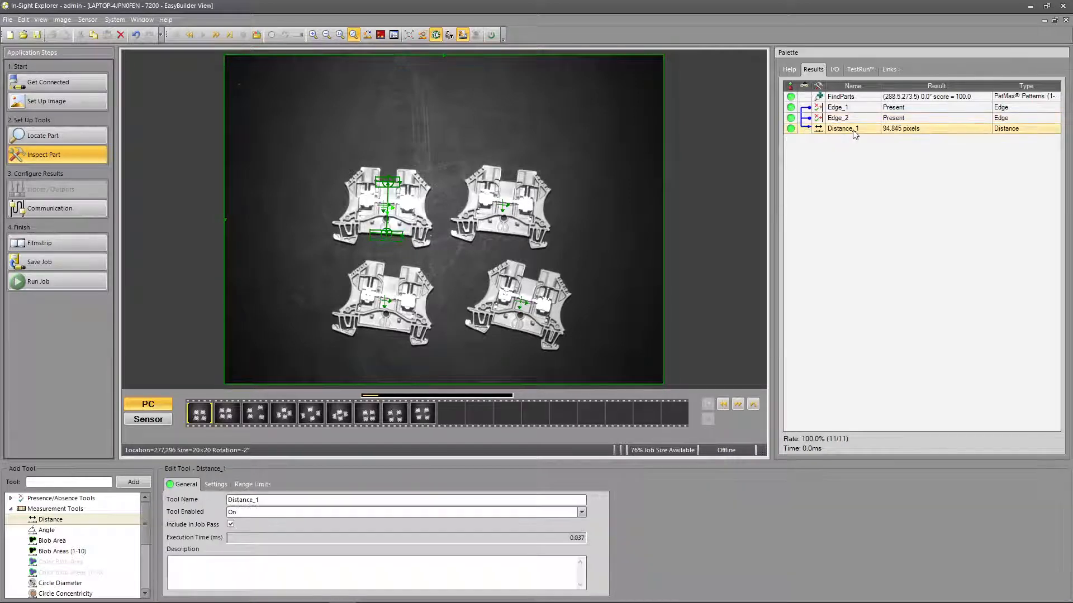
double_click(259, 500)
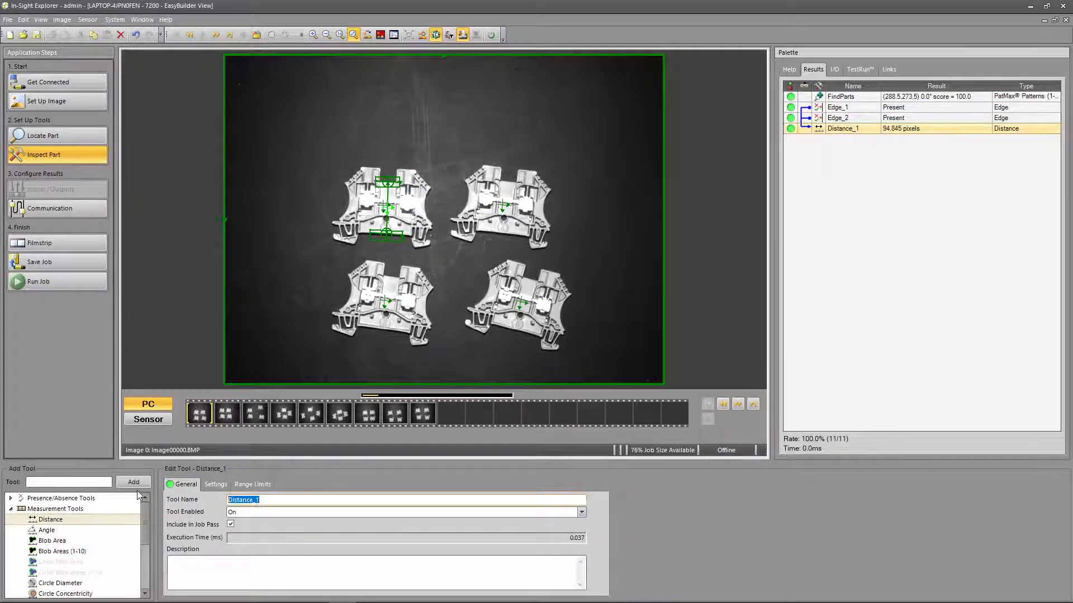
text(Part)
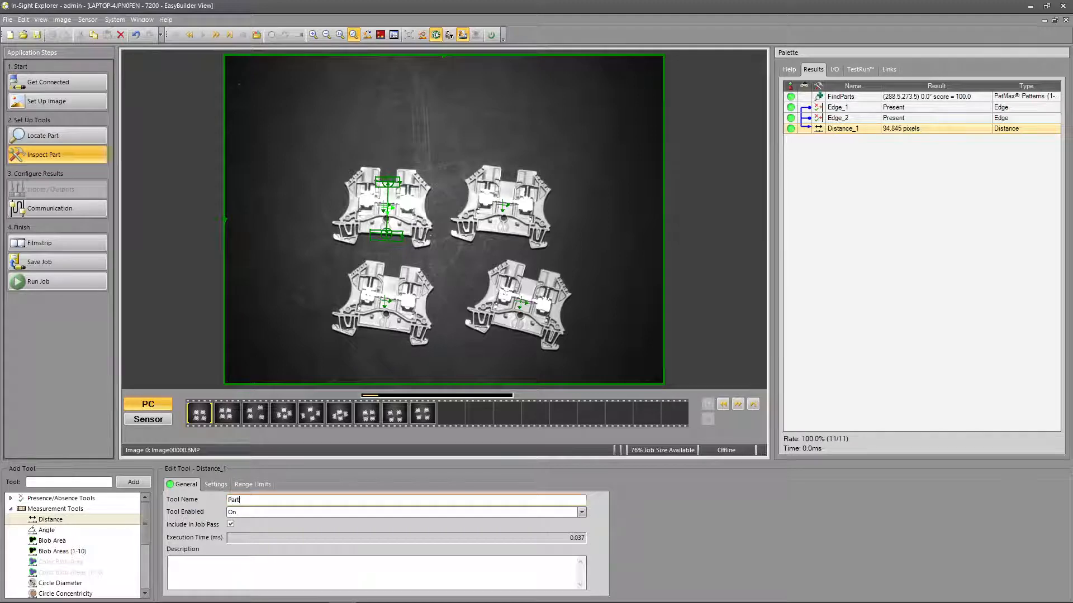
text(_1_Distance)
key(Return)
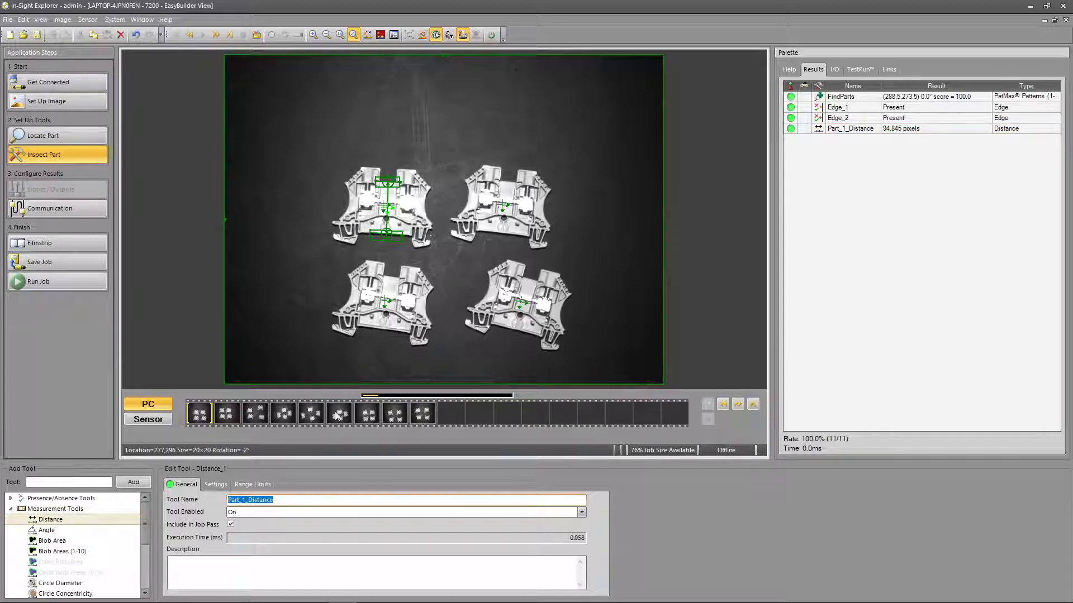
click(217, 35)
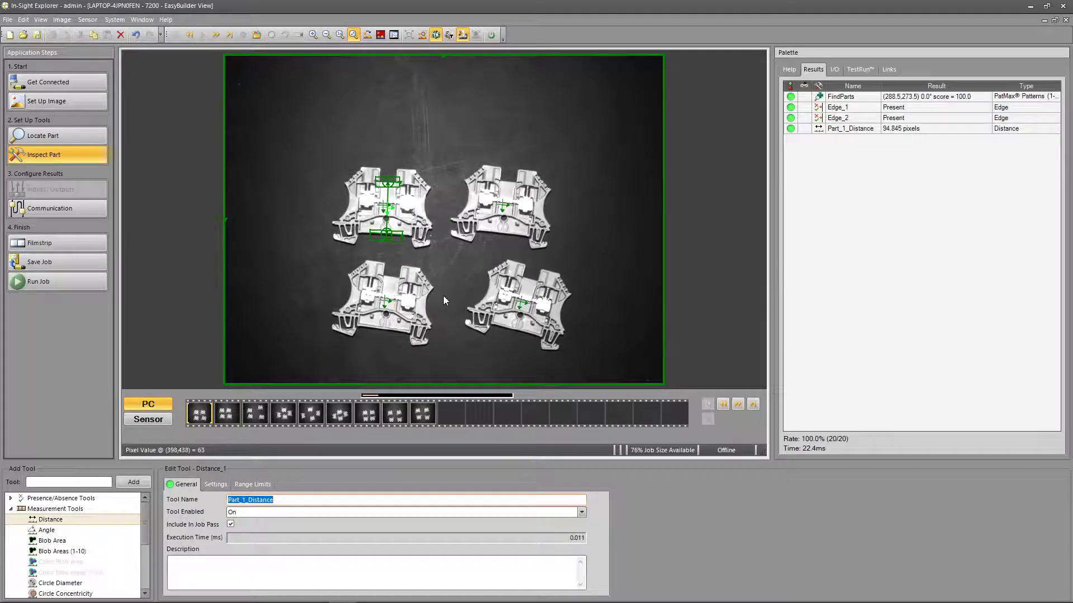
Step: Add a second Distance measurement between the upper and lower edges of the lower-left part
click(51, 522)
double_click(51, 522)
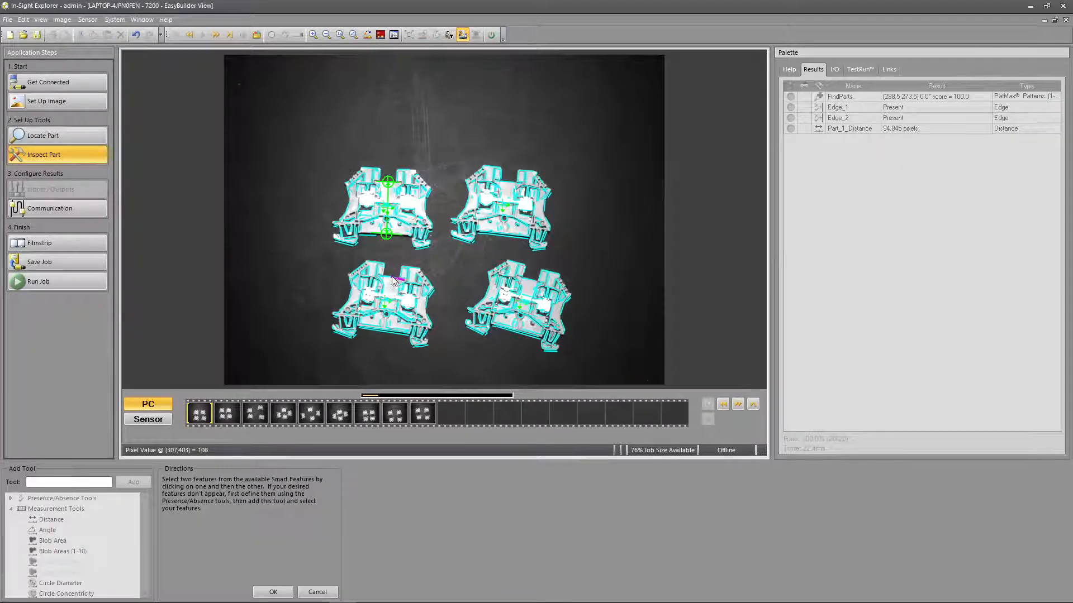
click(392, 277)
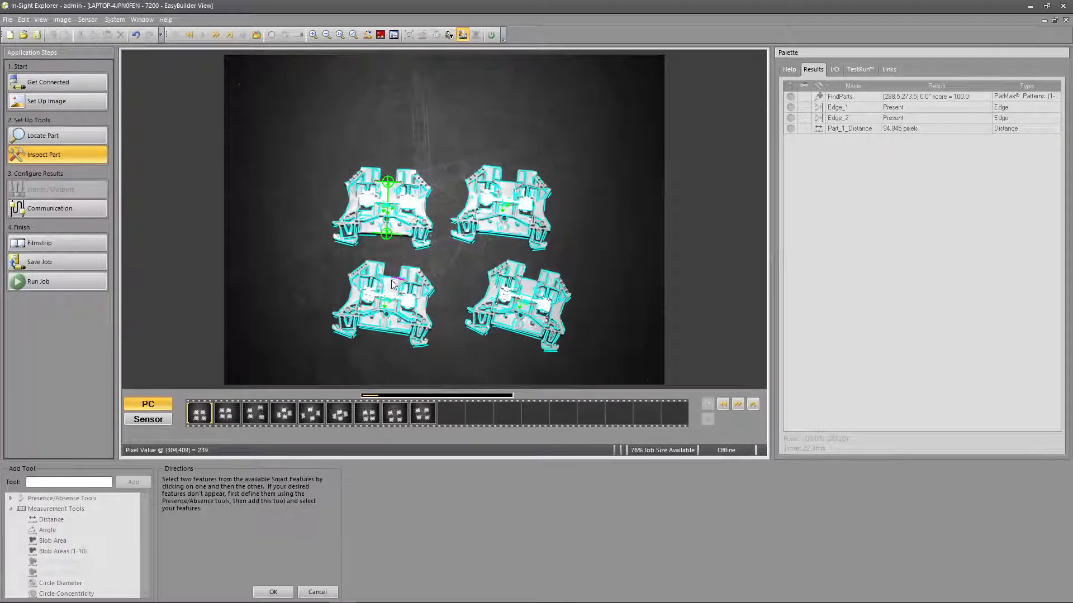
click(385, 333)
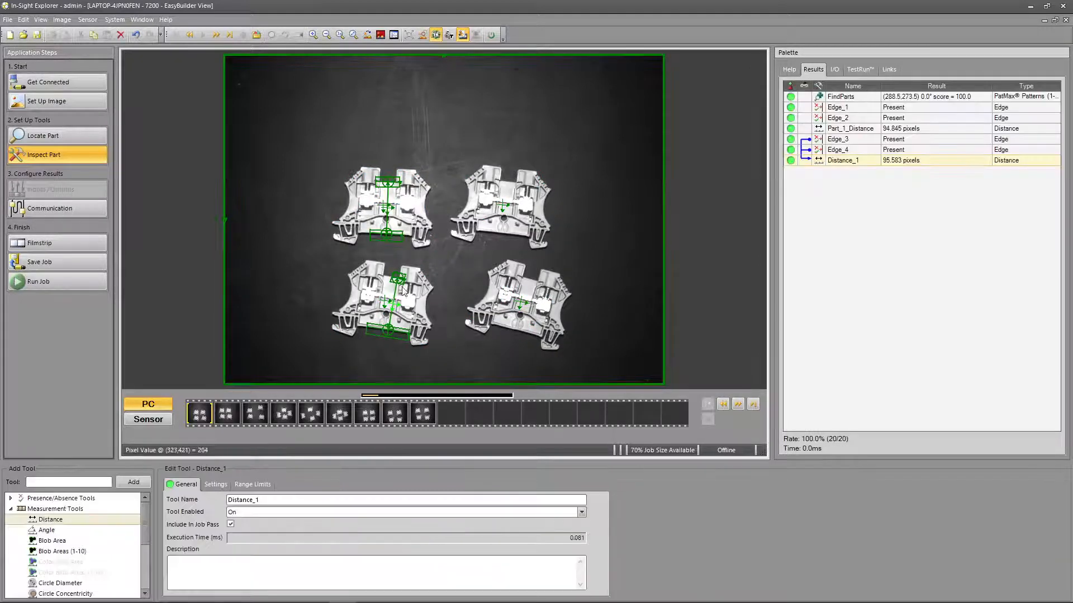
Step: Centre the Edge_3 and Edge_4 regions on the lower-left part and test the measurement on the next filmstrip image
click(394, 277)
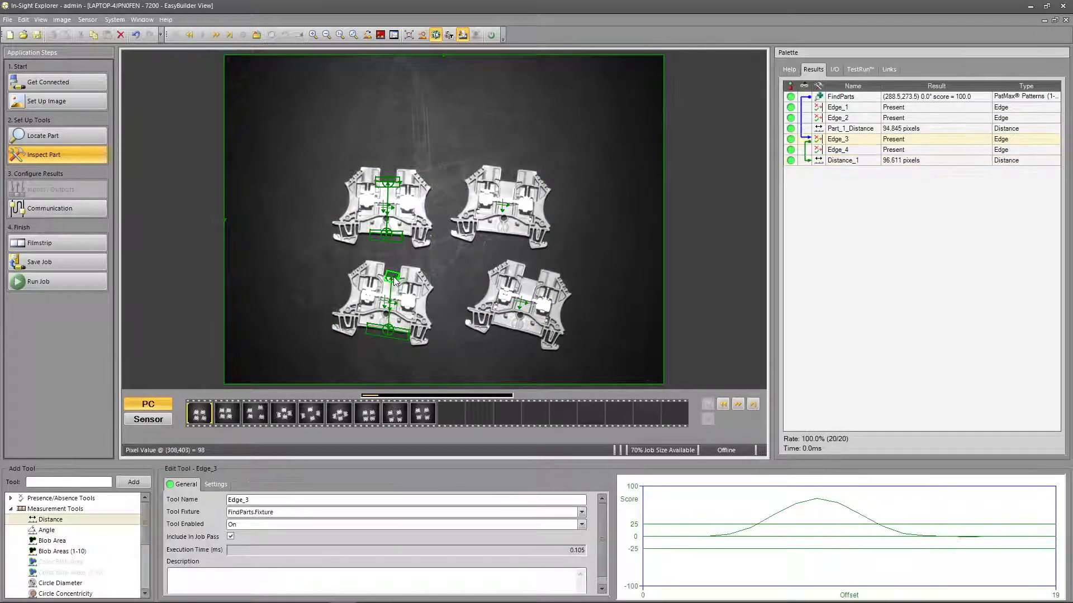
click(400, 333)
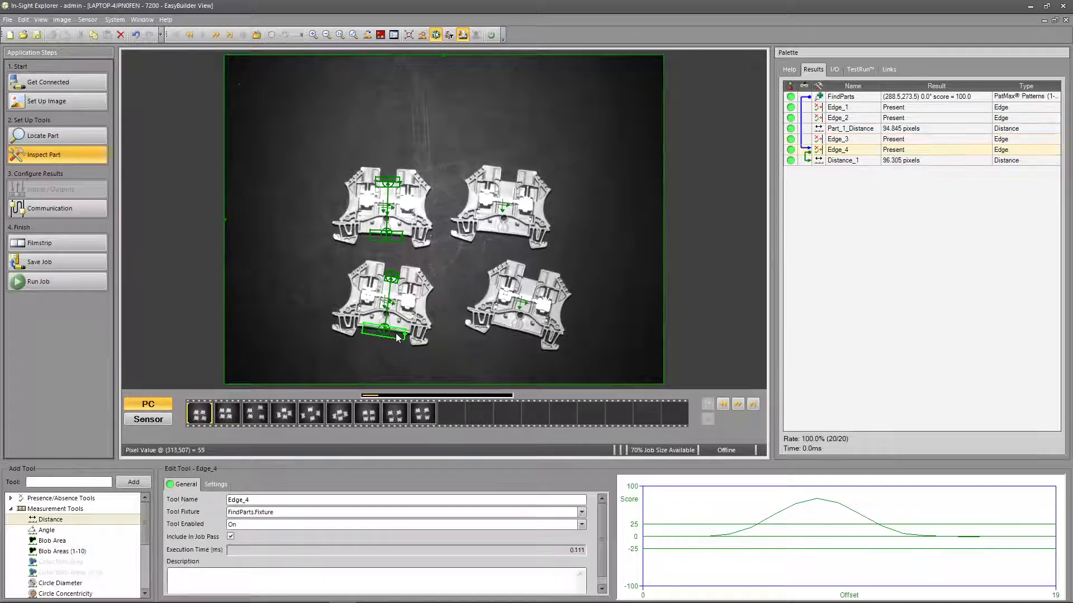
click(396, 333)
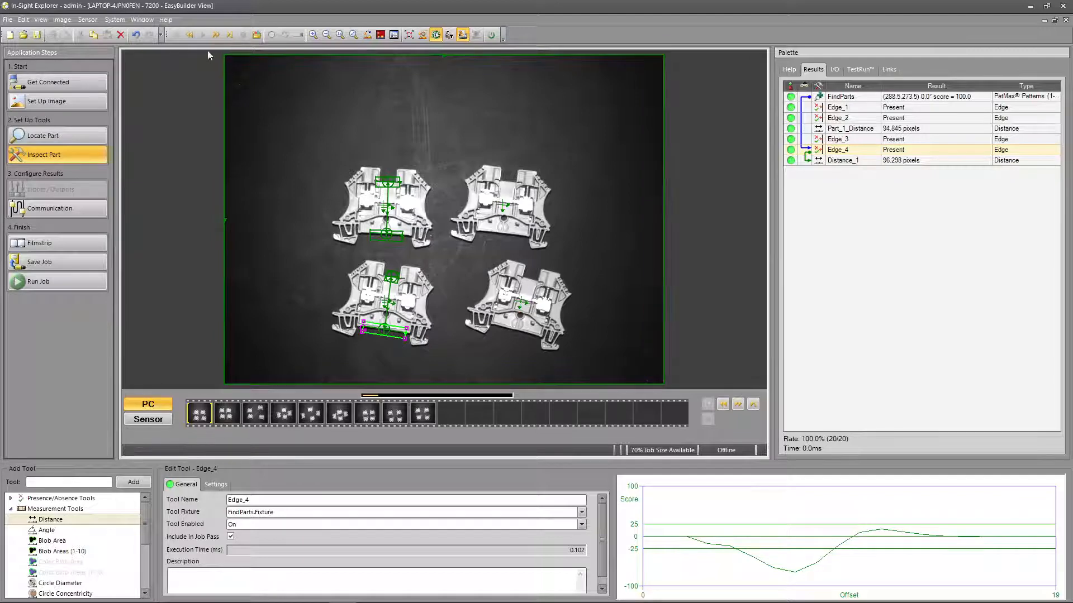
click(217, 35)
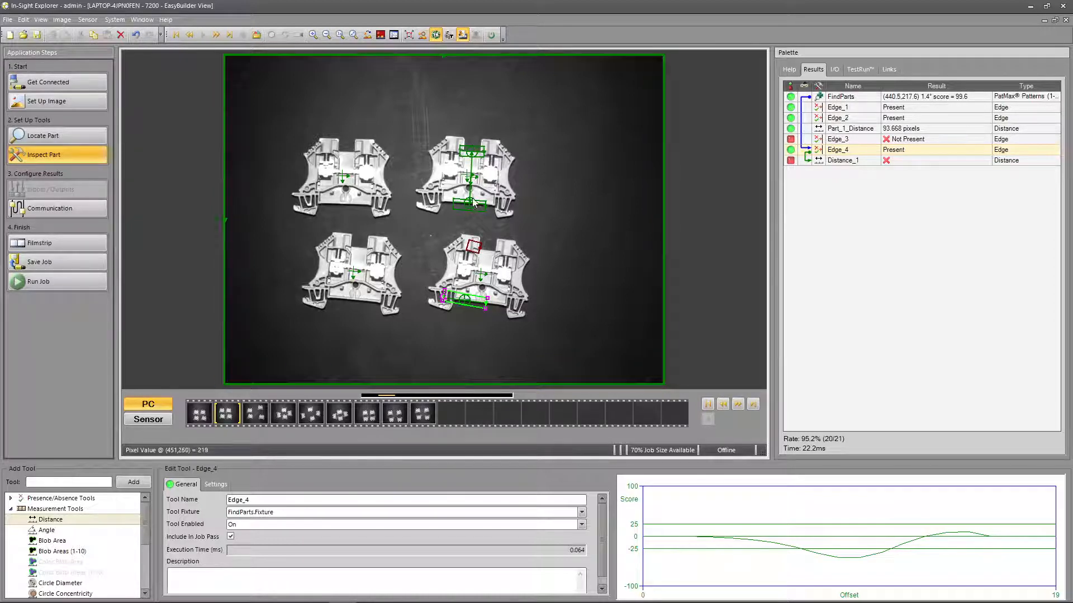
Step: Try FindParts.Fixture1 as the tool fixture for Edge_4 and Edge_3 on the first image, testing it on the next filmstrip image
click(175, 34)
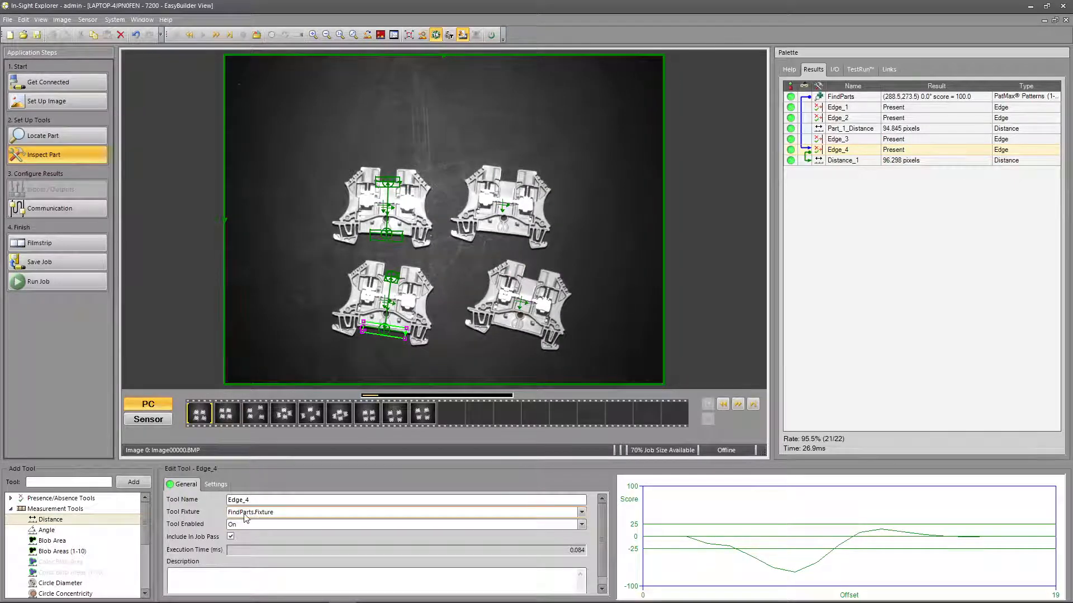
click(285, 513)
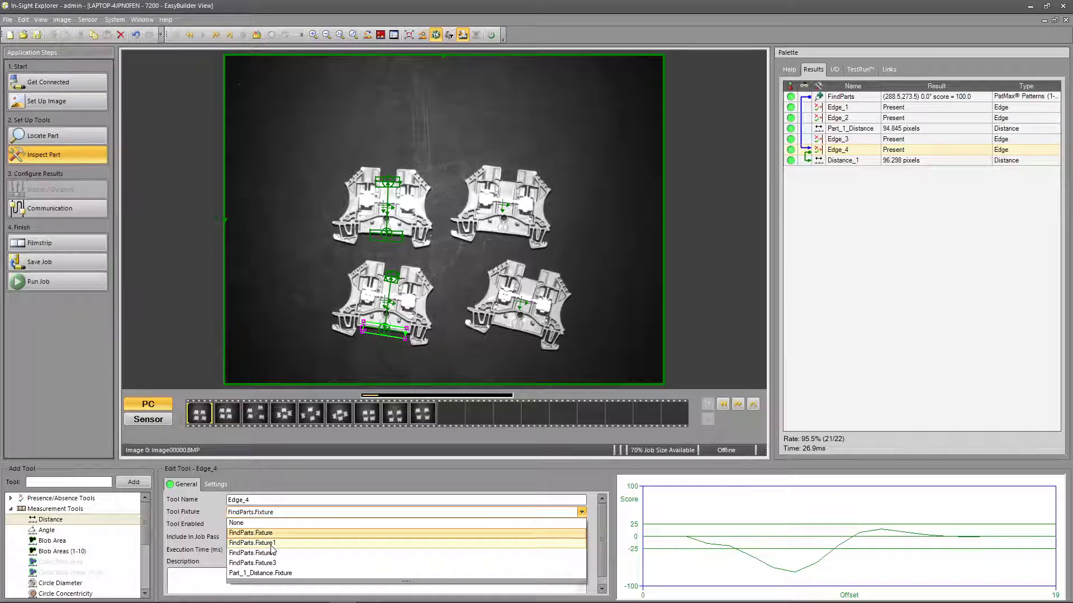
click(270, 545)
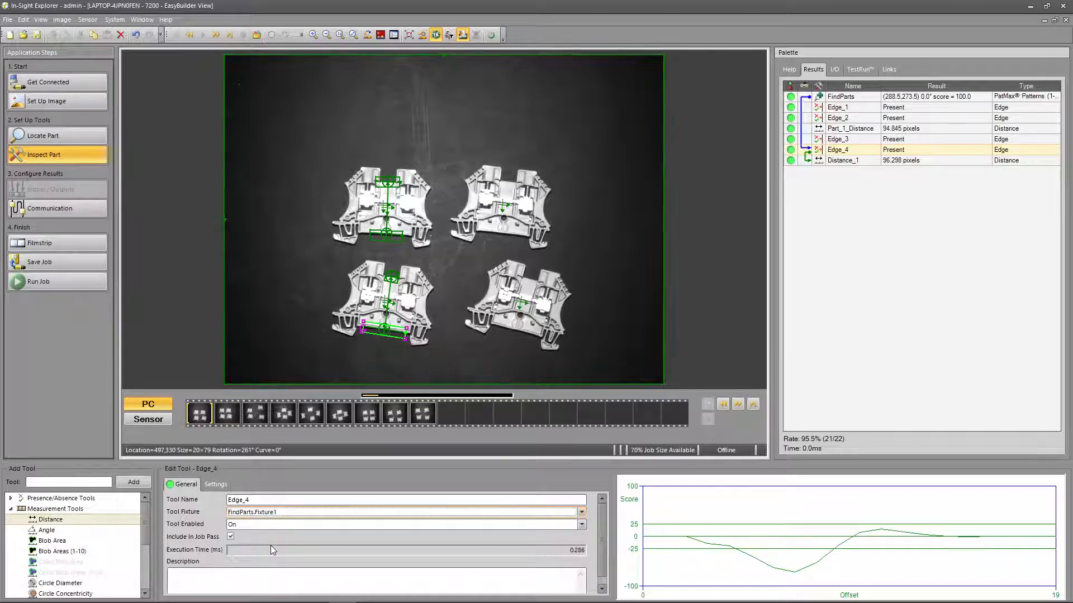
click(837, 140)
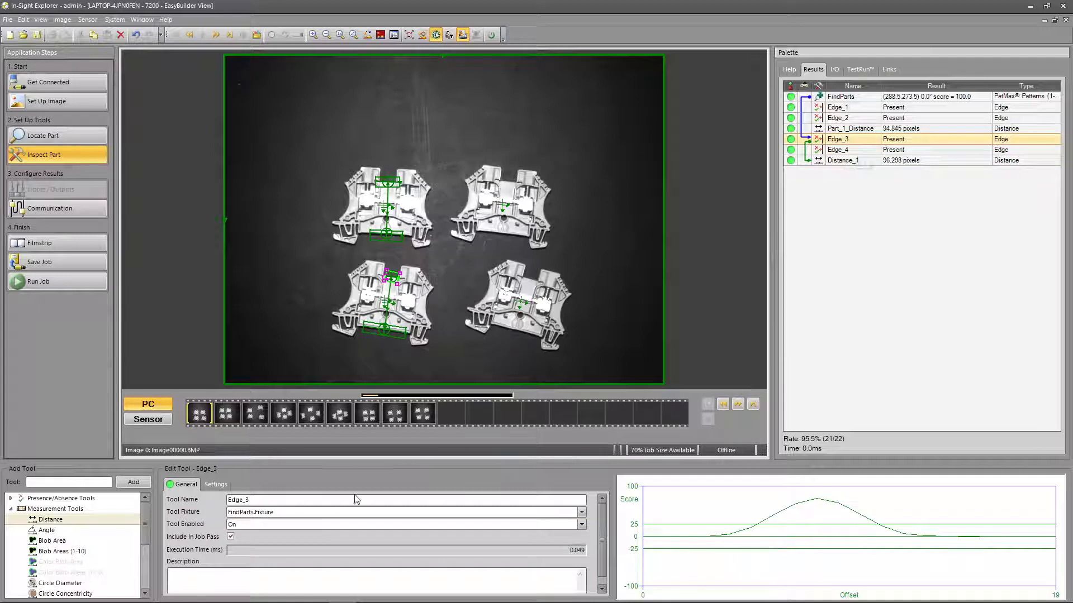
click(263, 512)
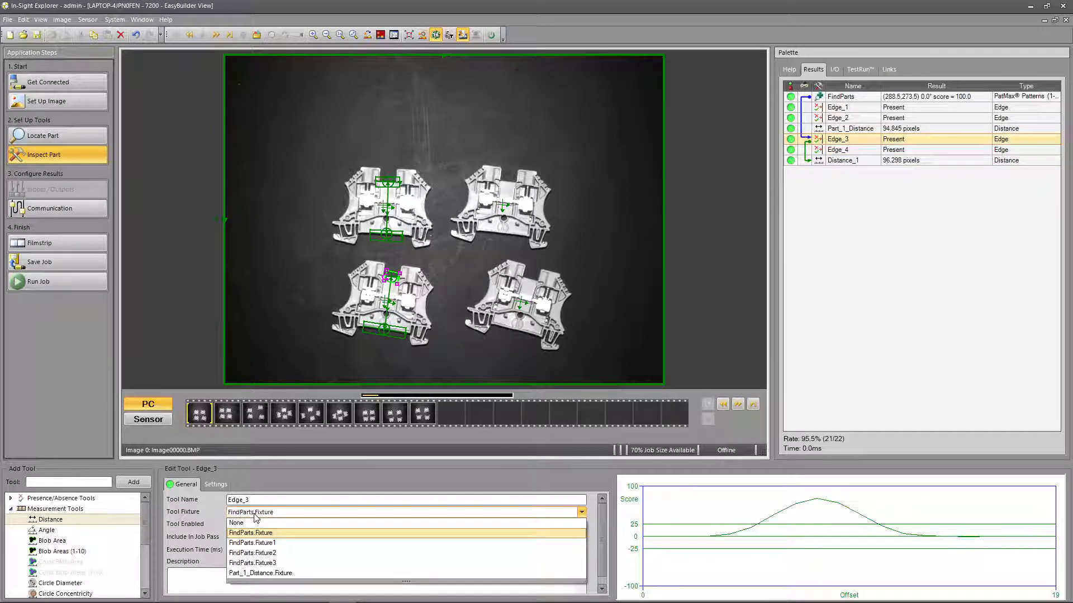
click(265, 543)
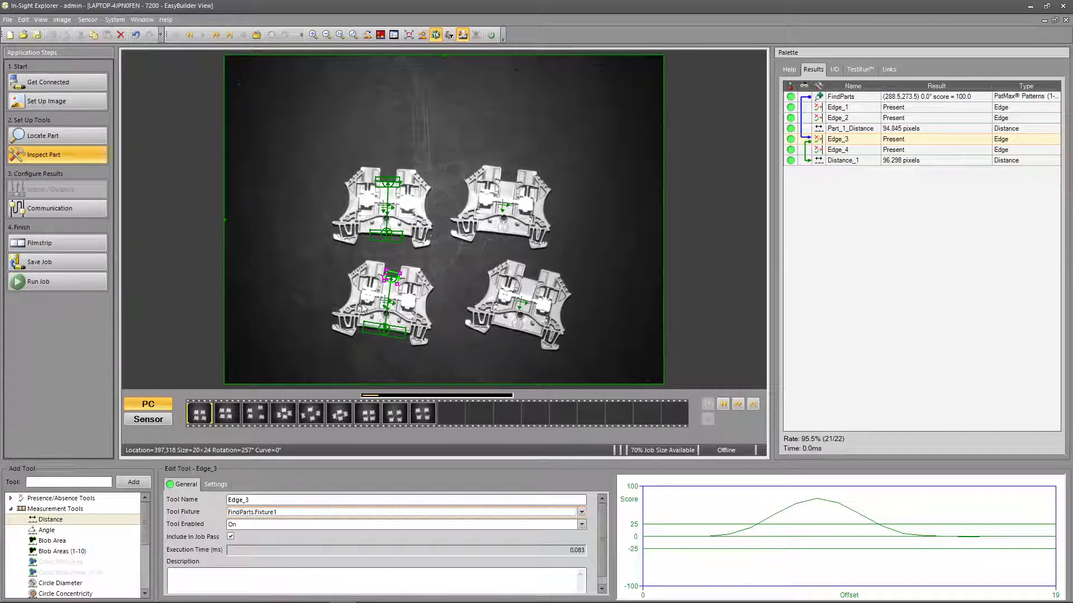
click(216, 35)
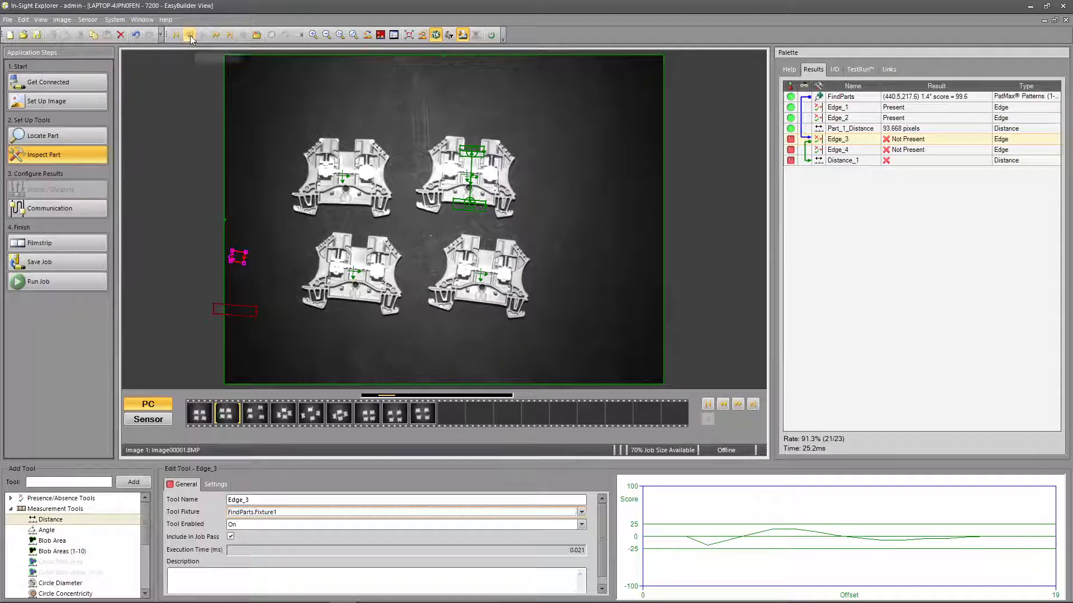
click(190, 36)
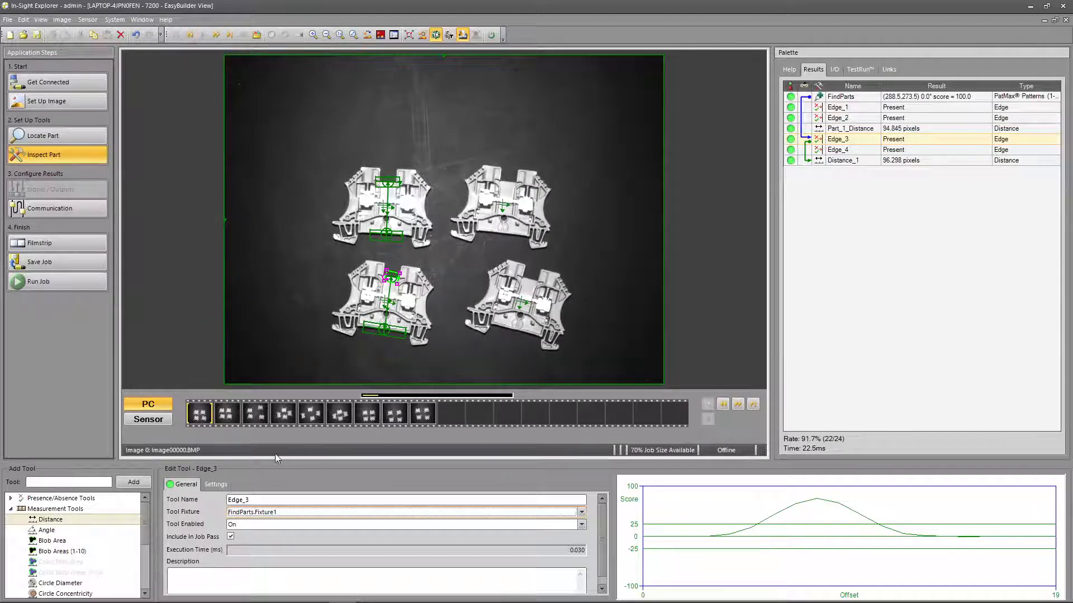
Step: Try FindParts.Fixture3 as the tool fixture for Edge_3 and Edge_4, test it on other filmstrip images and return to the first image
click(276, 515)
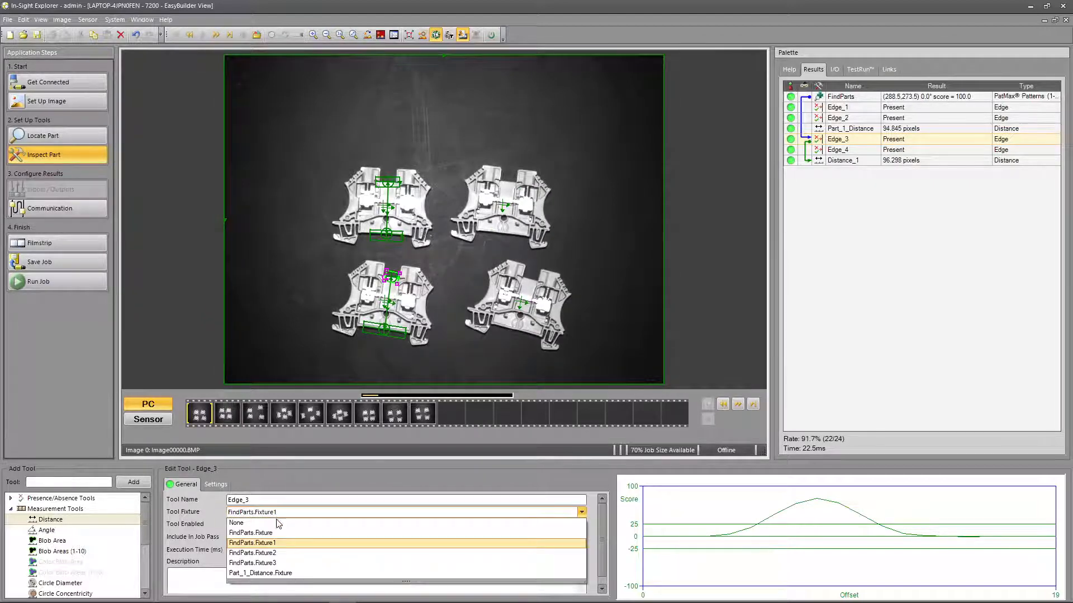
click(273, 564)
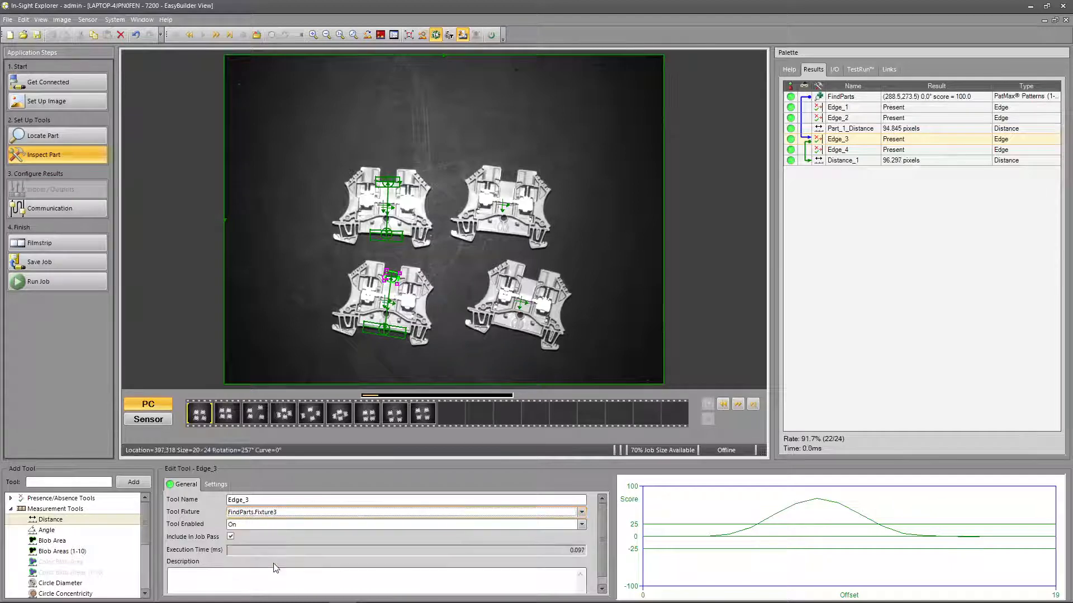
click(396, 336)
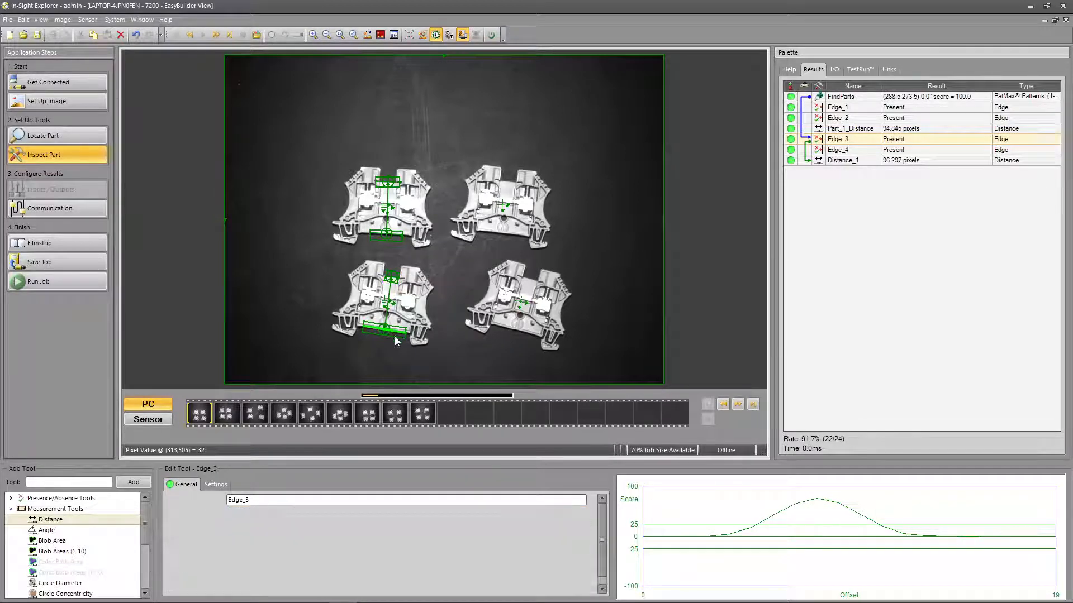
click(285, 513)
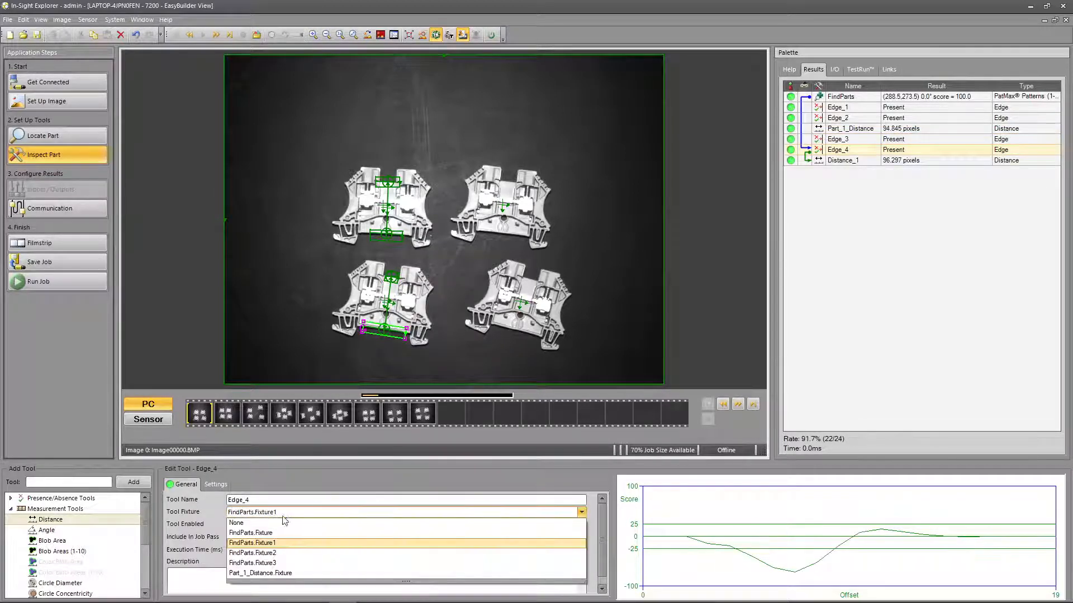
click(283, 564)
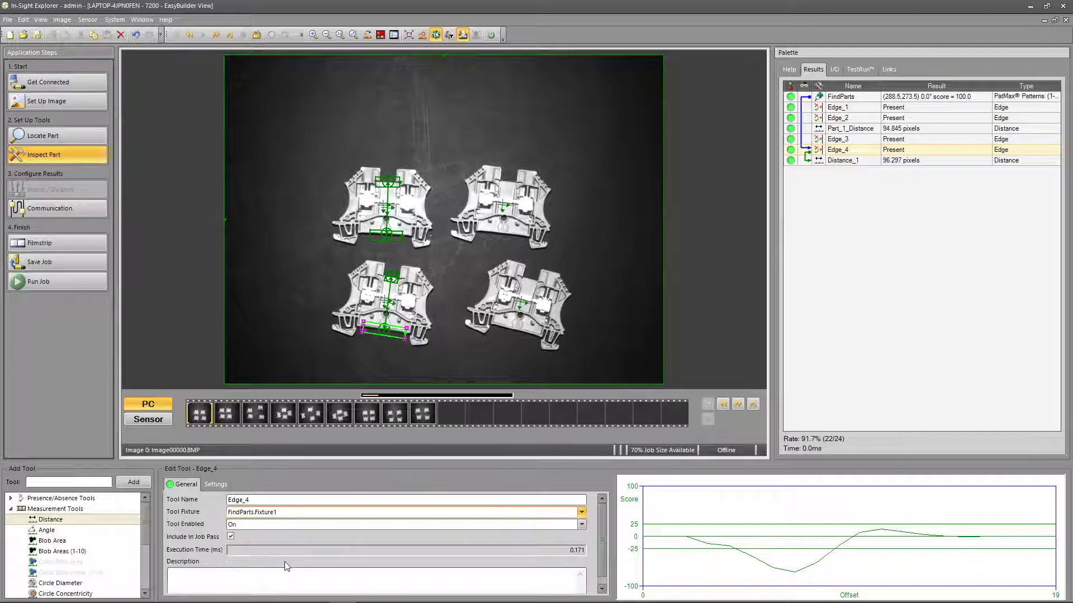
click(218, 35)
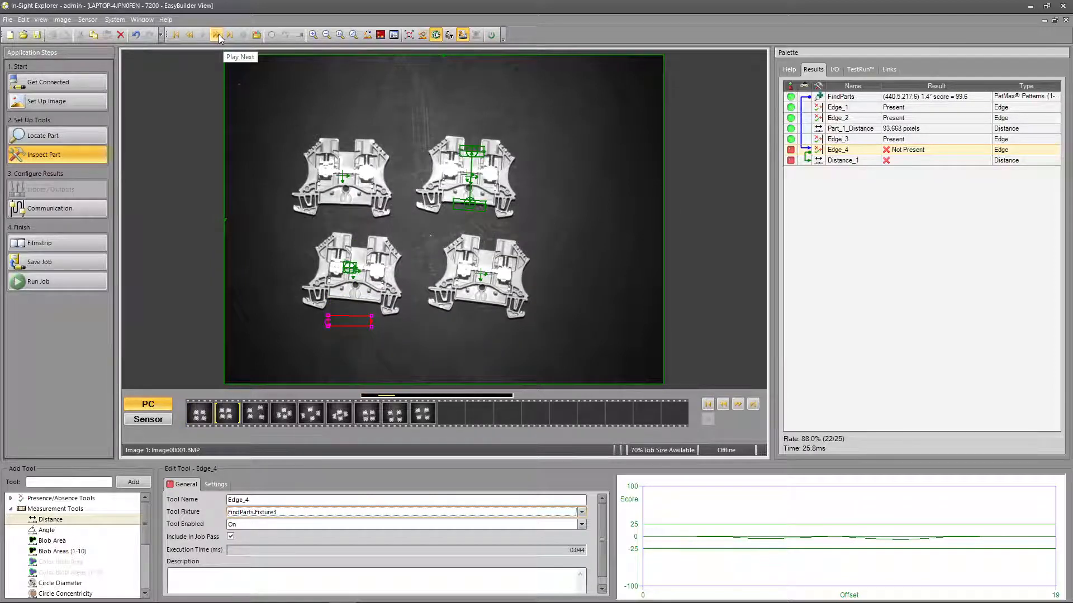
click(190, 35)
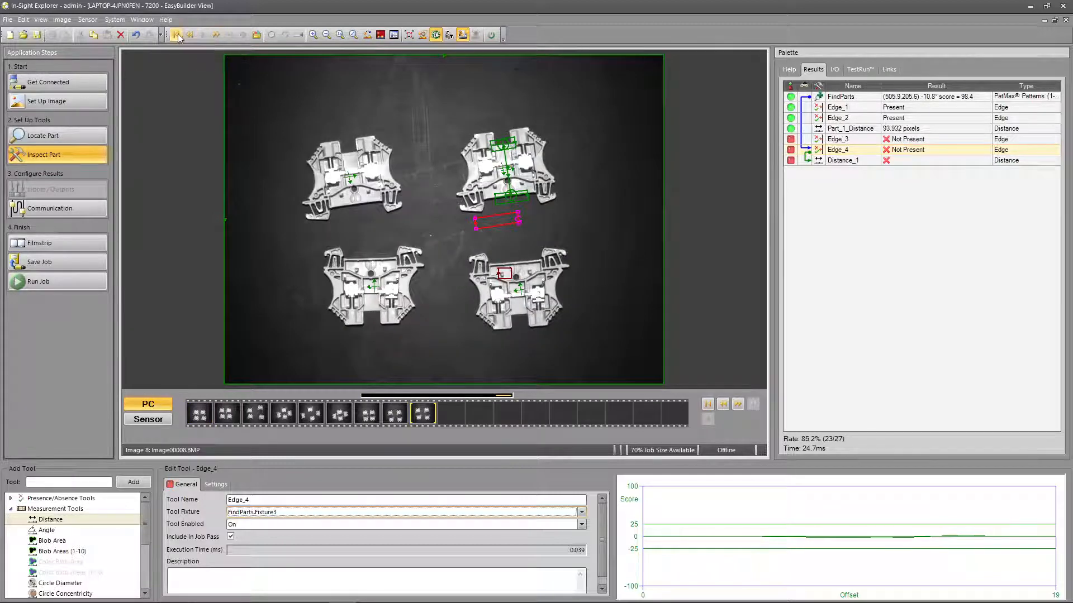
click(178, 35)
Step: Set the tool fixture of Edge_4 and Edge_3 on the lower-left part to FindParts.Fixture2
click(274, 518)
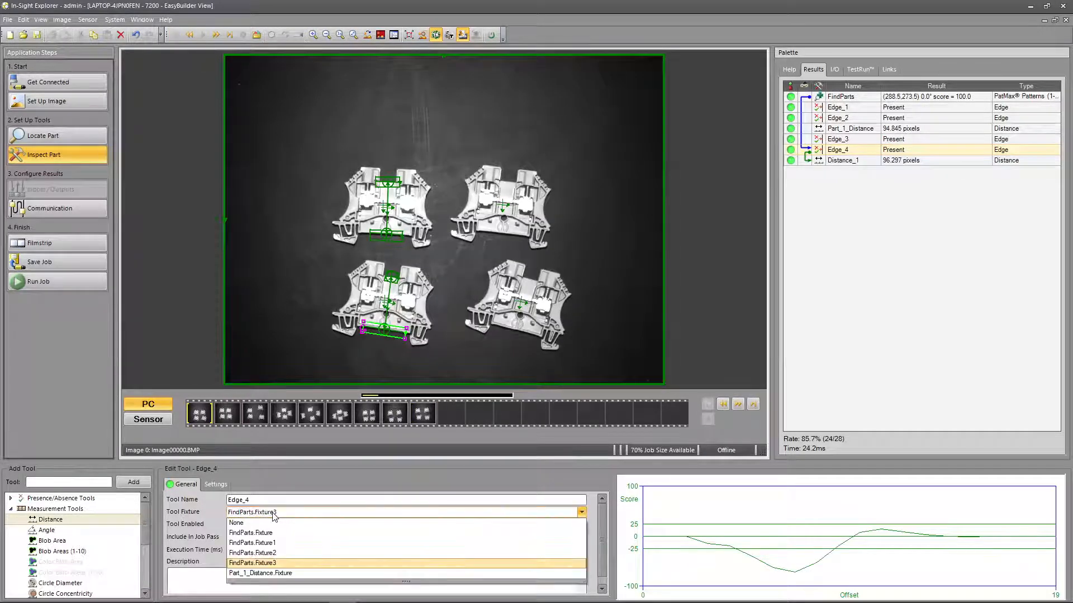
click(278, 553)
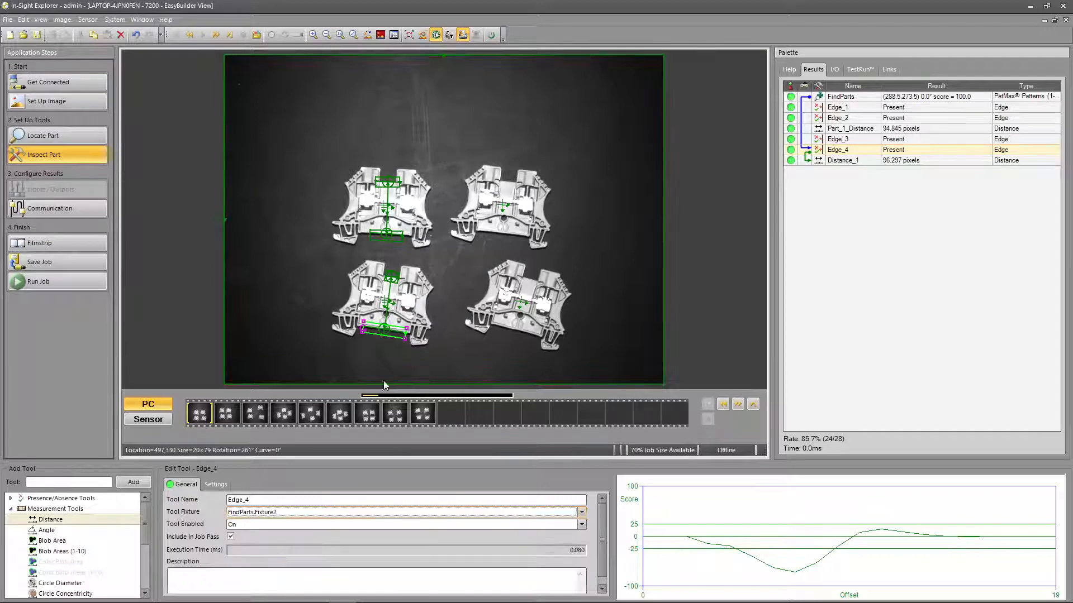
click(395, 277)
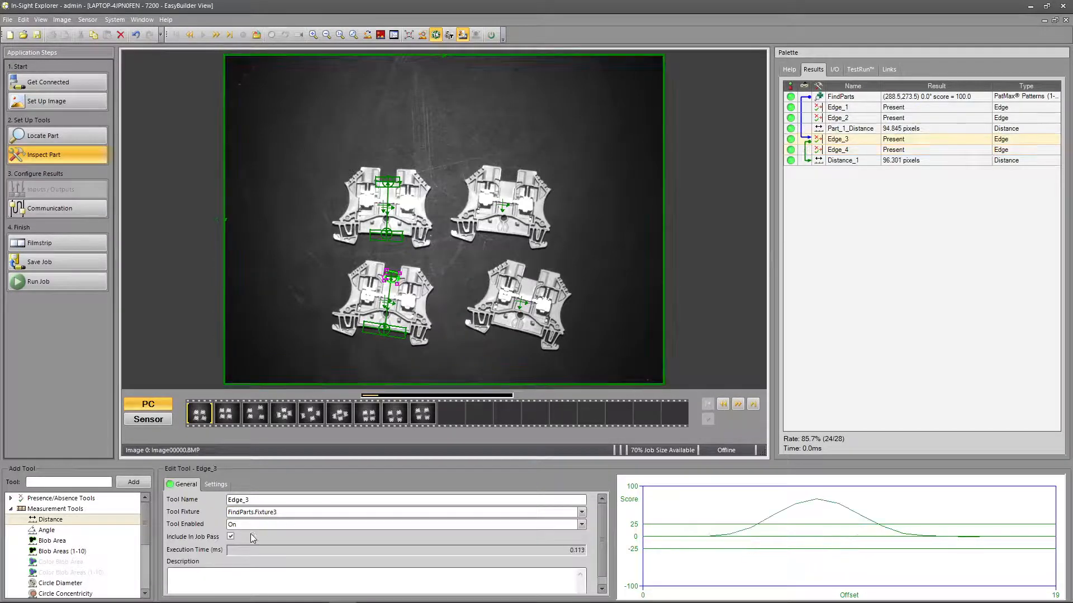
click(261, 512)
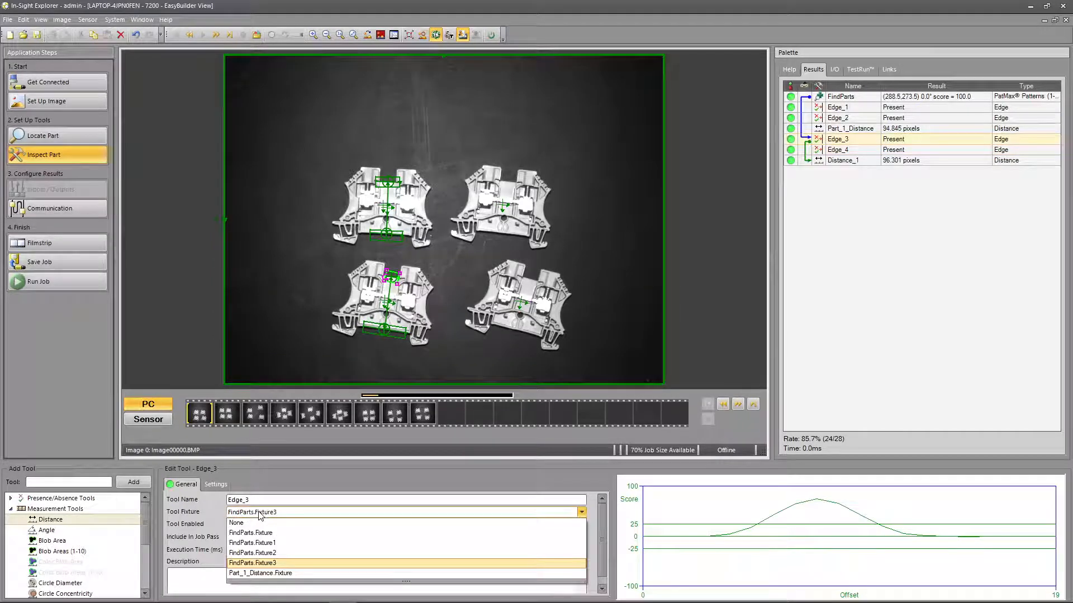
click(269, 553)
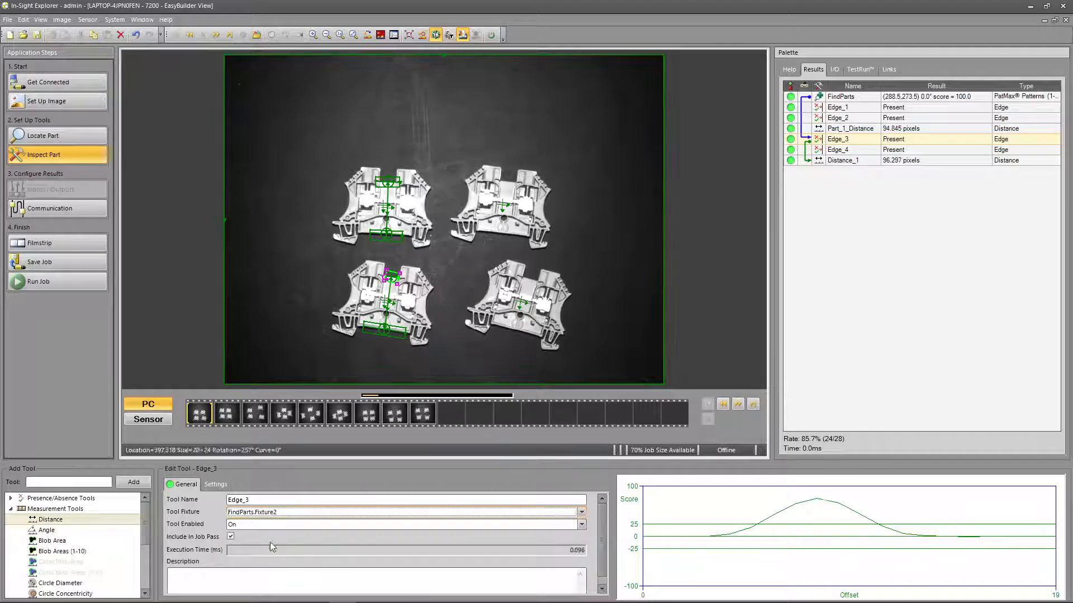
Step: Check both distance measurements across all the filmstrip images and return to the first image
click(216, 36)
click(216, 36)
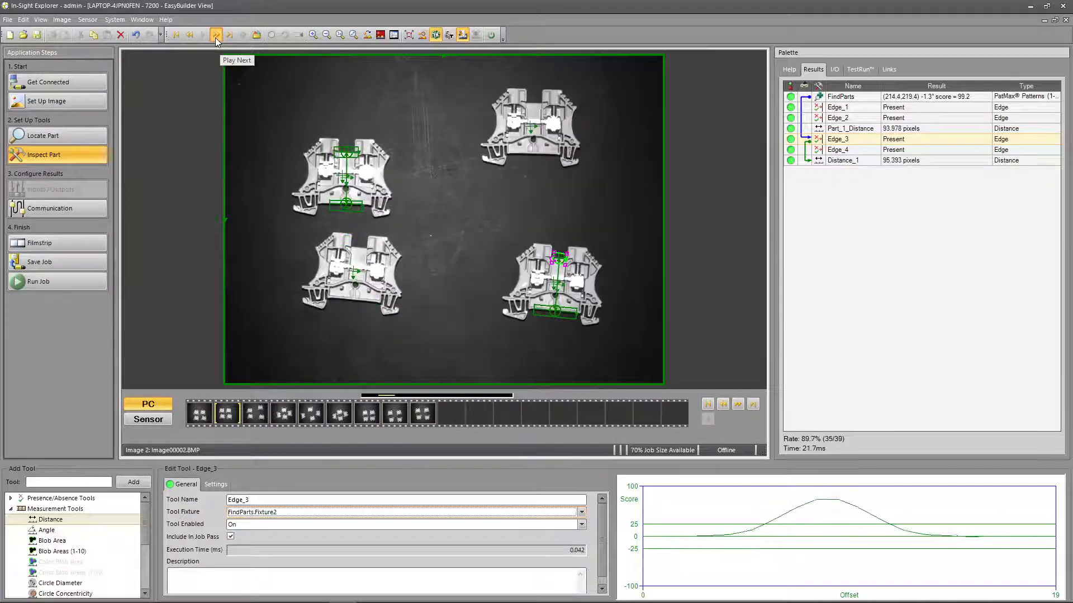
click(216, 38)
click(217, 38)
click(216, 38)
click(217, 38)
click(216, 38)
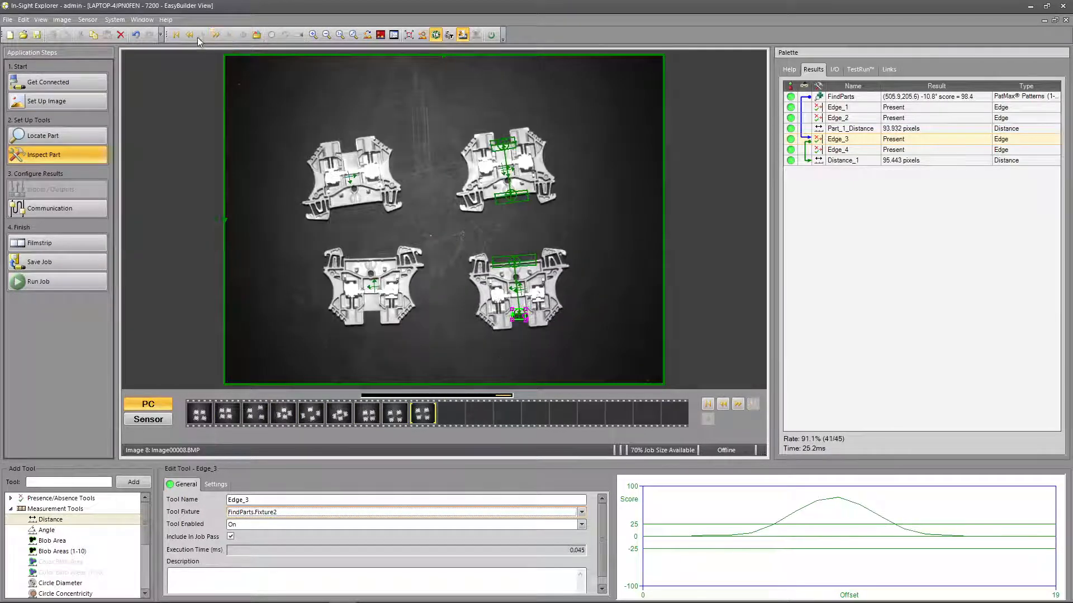
click(176, 34)
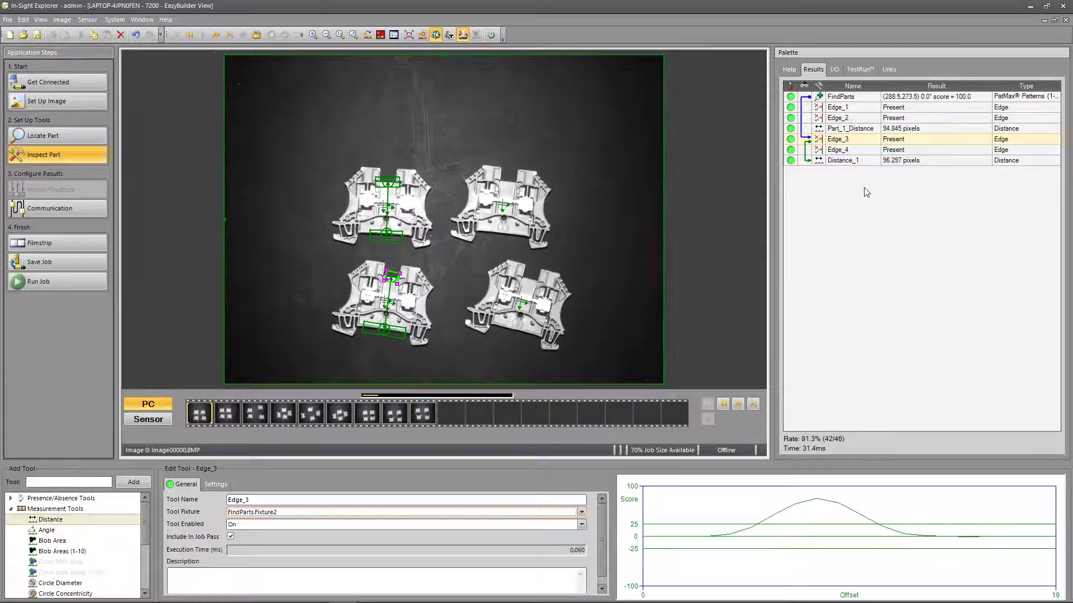
Step: Rename the lower-left part's distance tool as Part_3_Distance
click(853, 161)
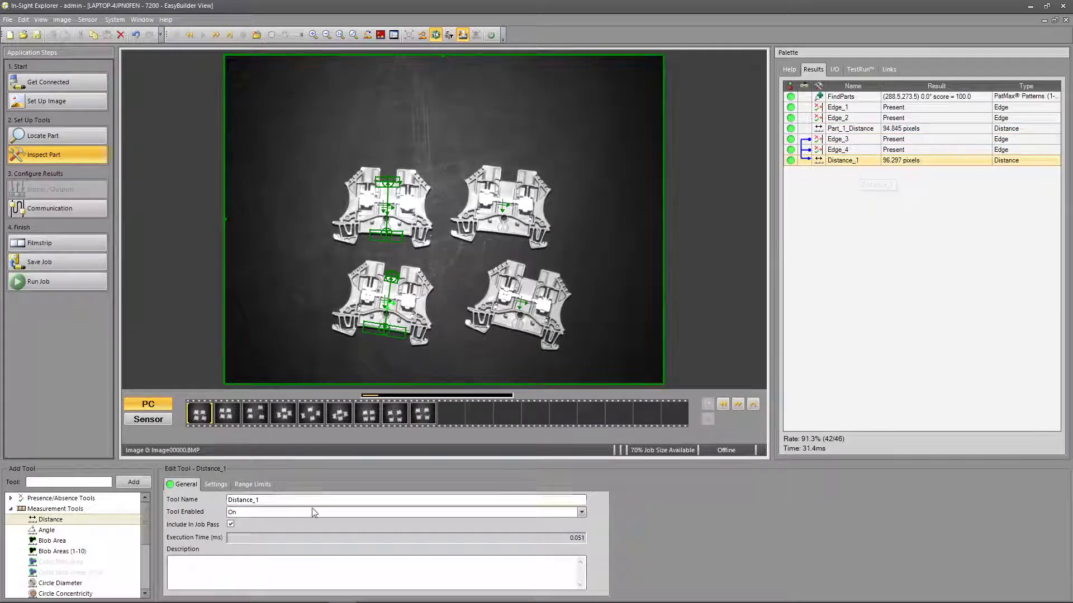
drag(266, 501, 190, 500)
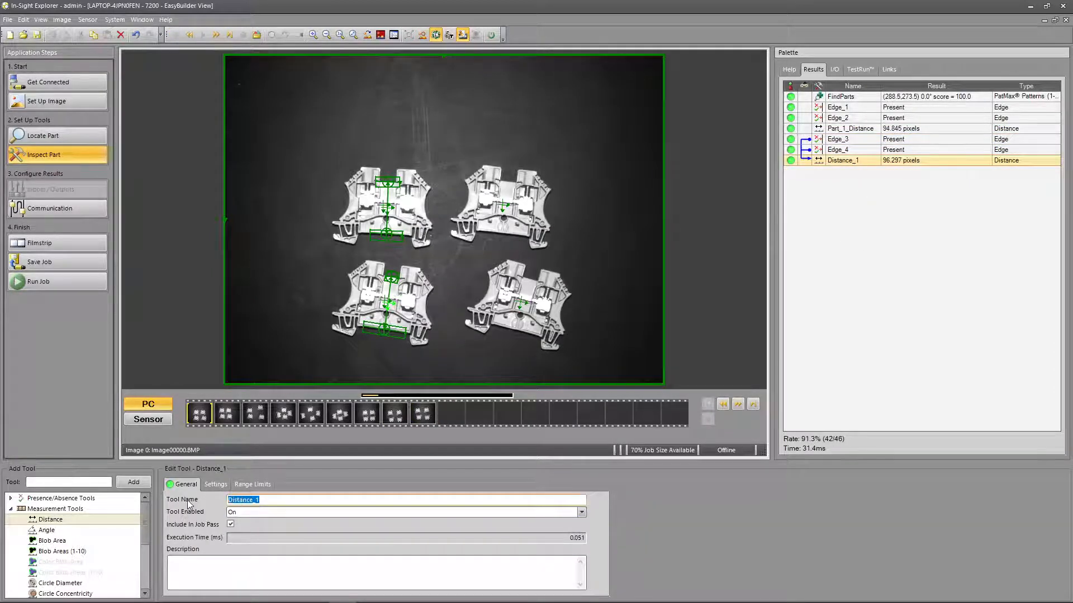
text(Part_3_)
key(Return)
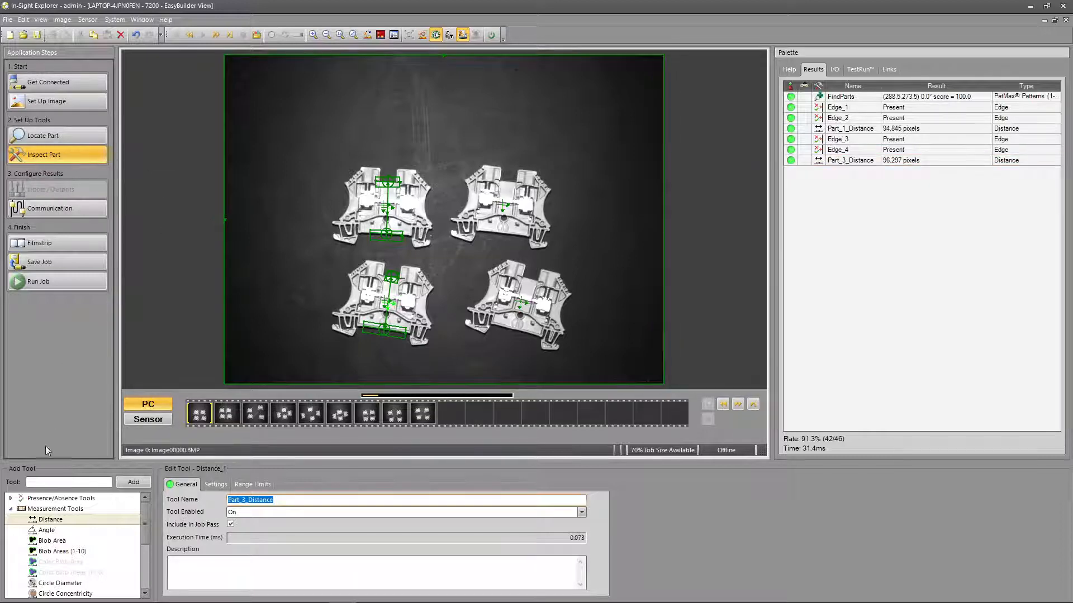
Step: Add a Distance measurement between the upper and lower edges of the upper-right part and adjust its upper edge region
double_click(48, 520)
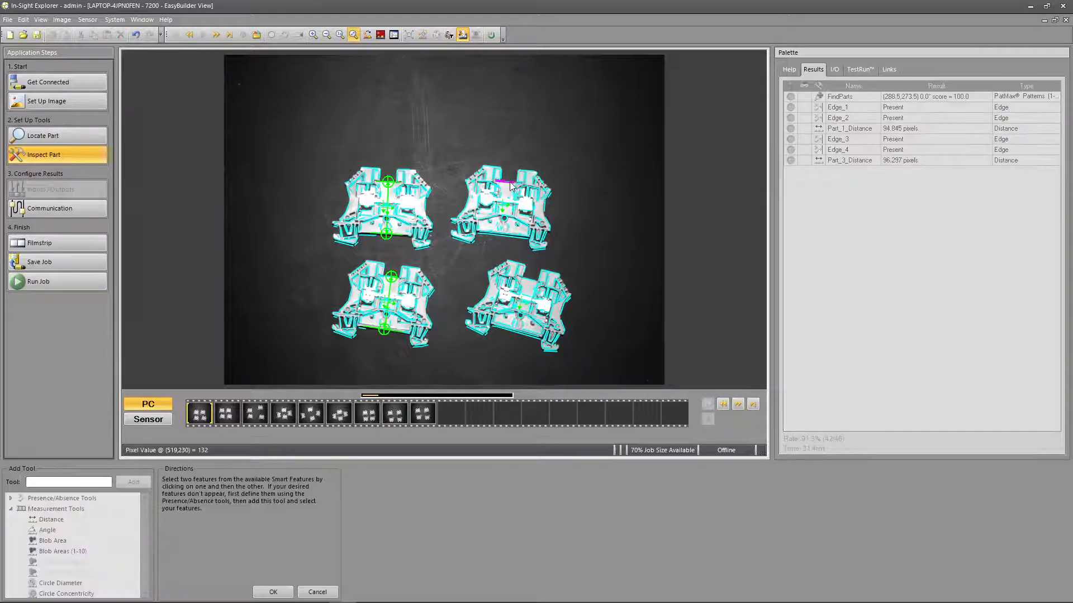
click(501, 236)
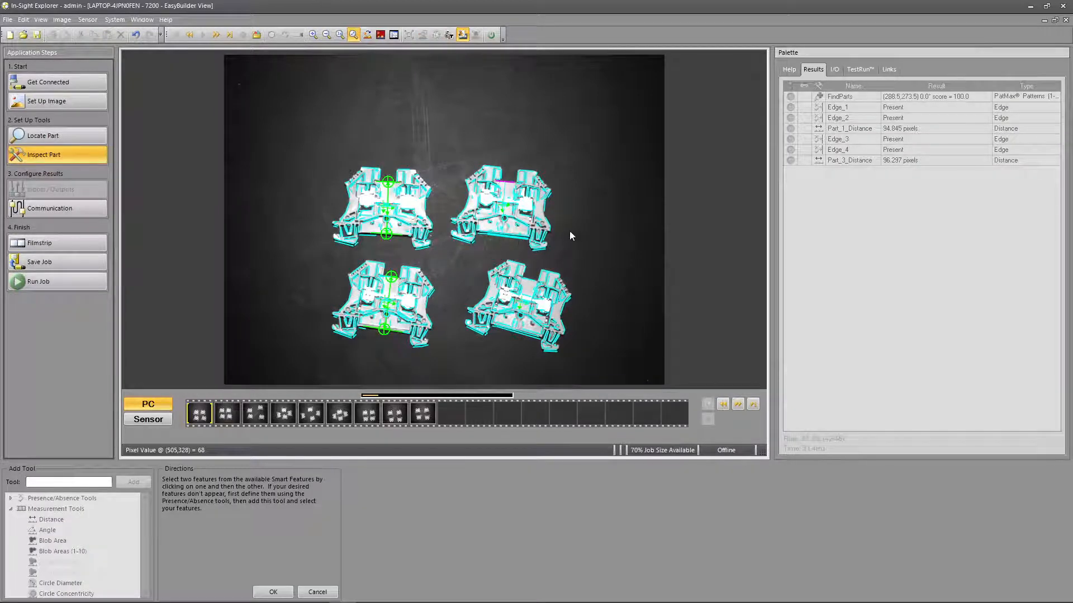
click(521, 234)
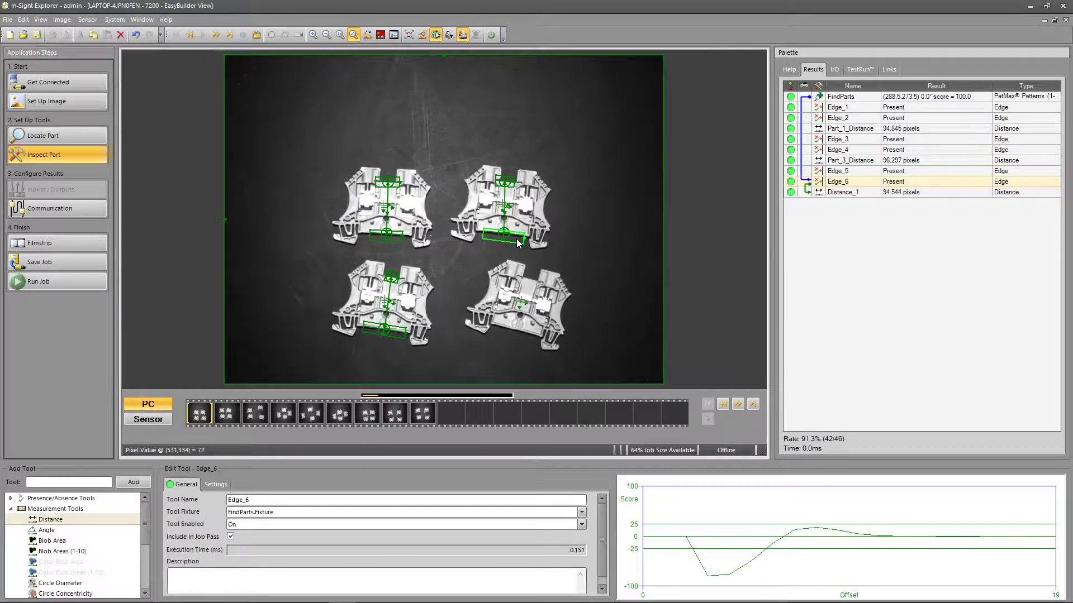
click(514, 182)
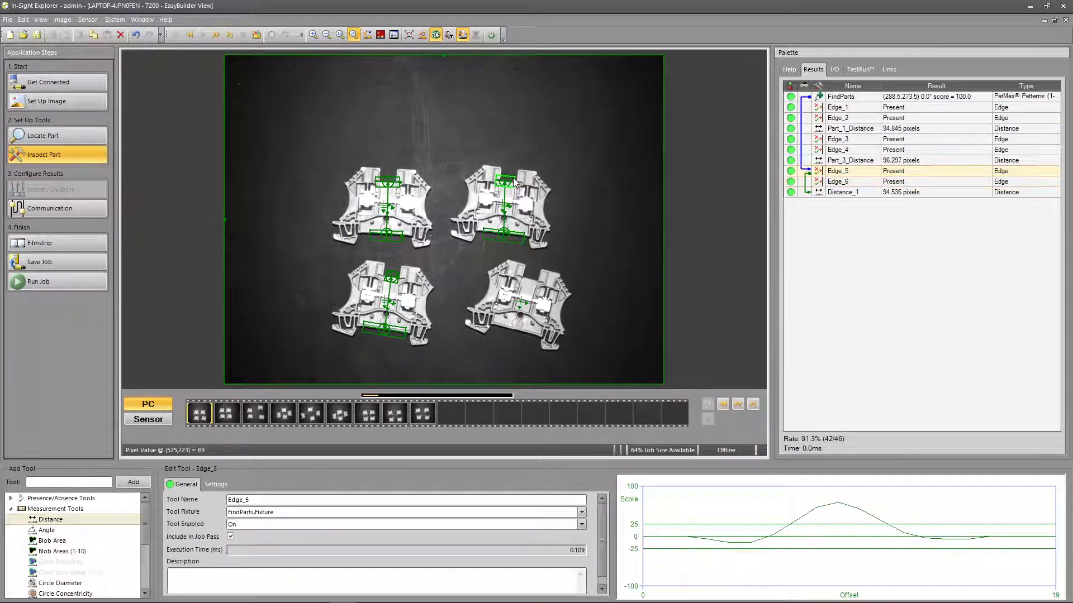
click(514, 183)
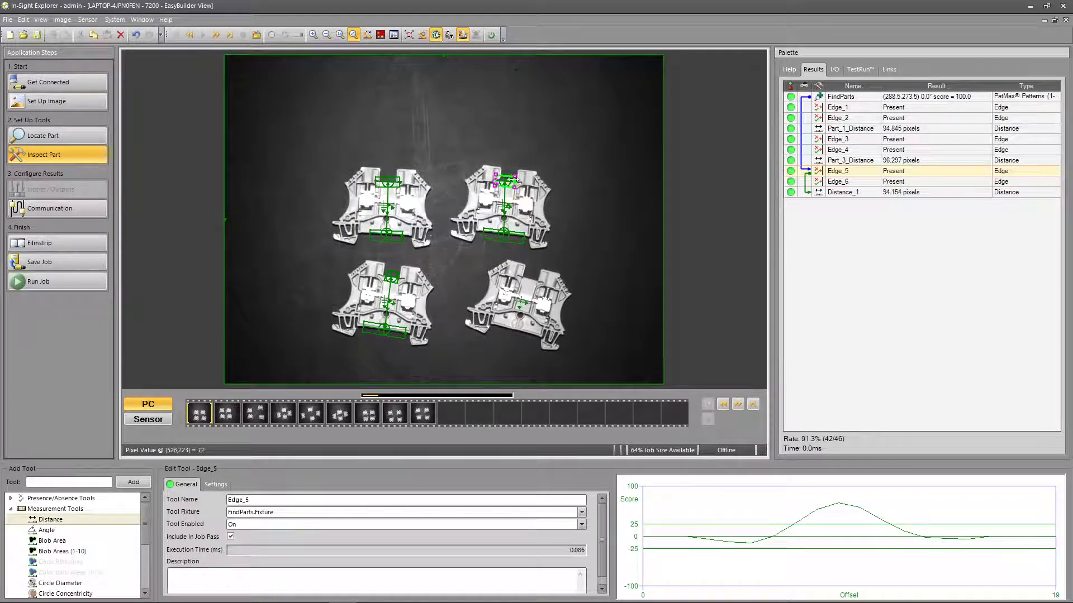
Step: Set the tool fixture of Edge_5 and Edge_6 to FindParts.Fixture1 and test the measurement on the following filmstrip images
click(286, 513)
click(282, 545)
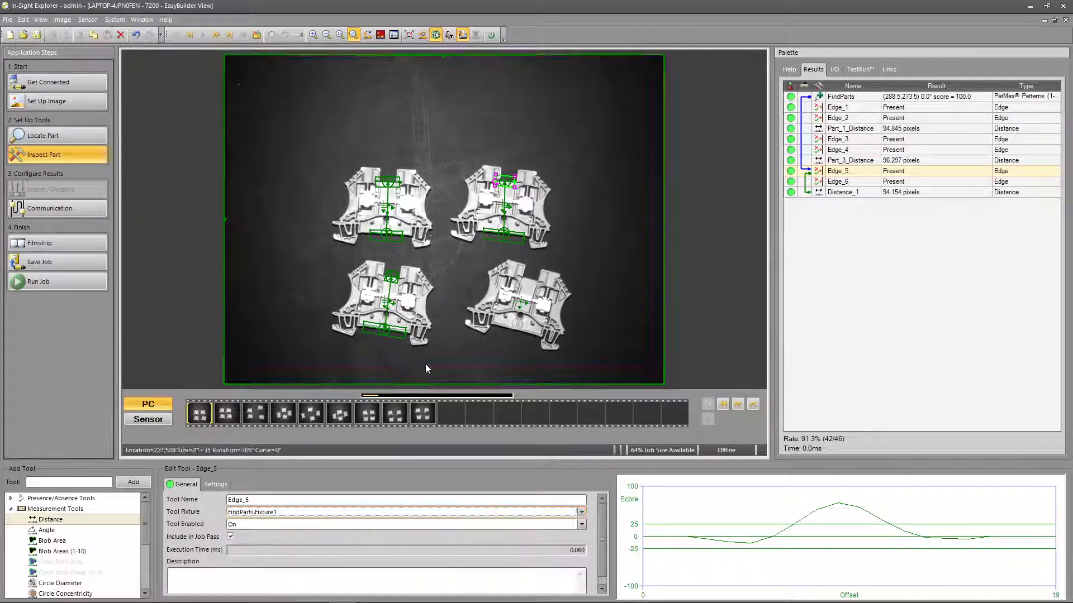
click(514, 237)
click(265, 514)
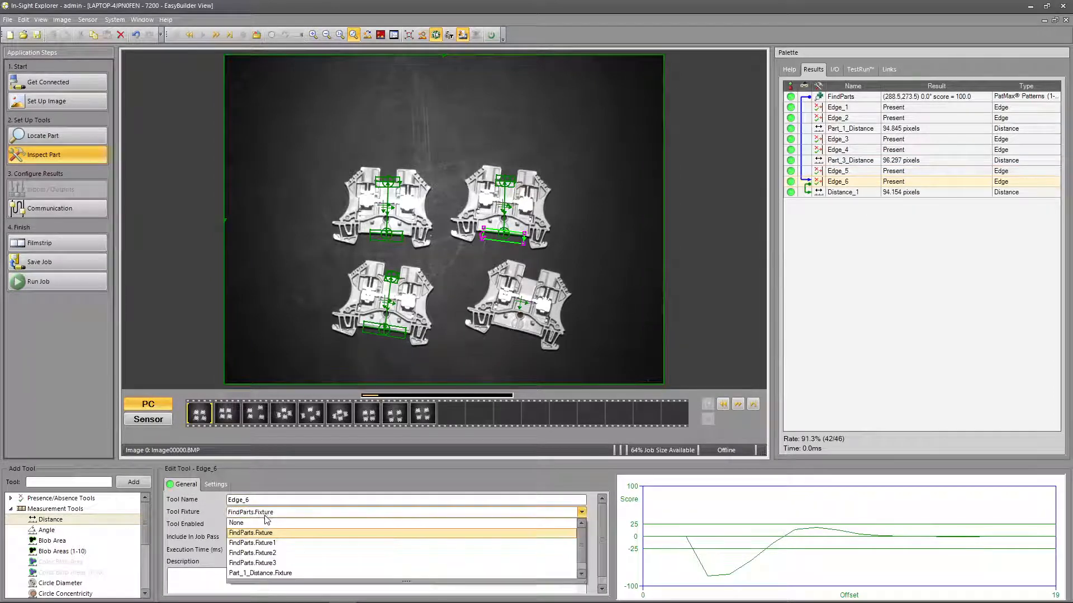
click(263, 542)
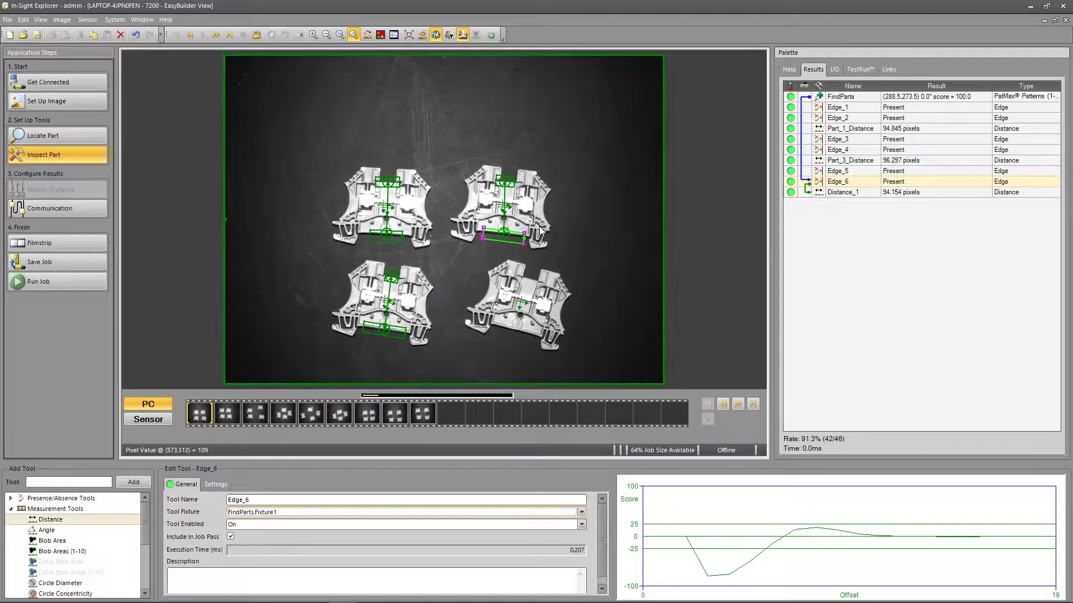
click(216, 35)
click(216, 35)
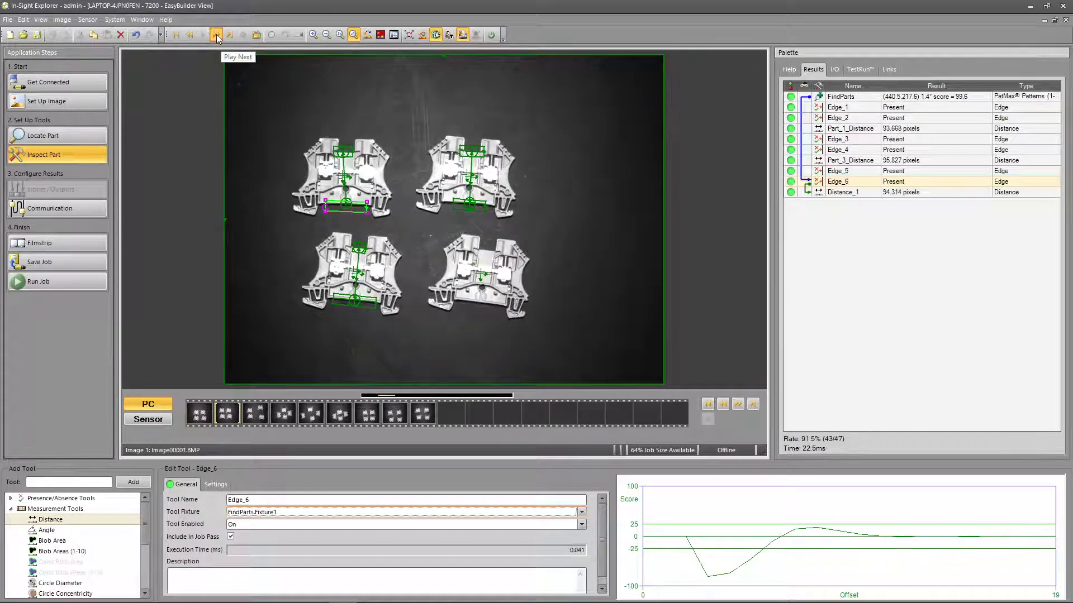
Step: Check the three parts' edges and distance measurements on the remaining filmstrip images, and return to the first image
click(216, 35)
click(216, 35)
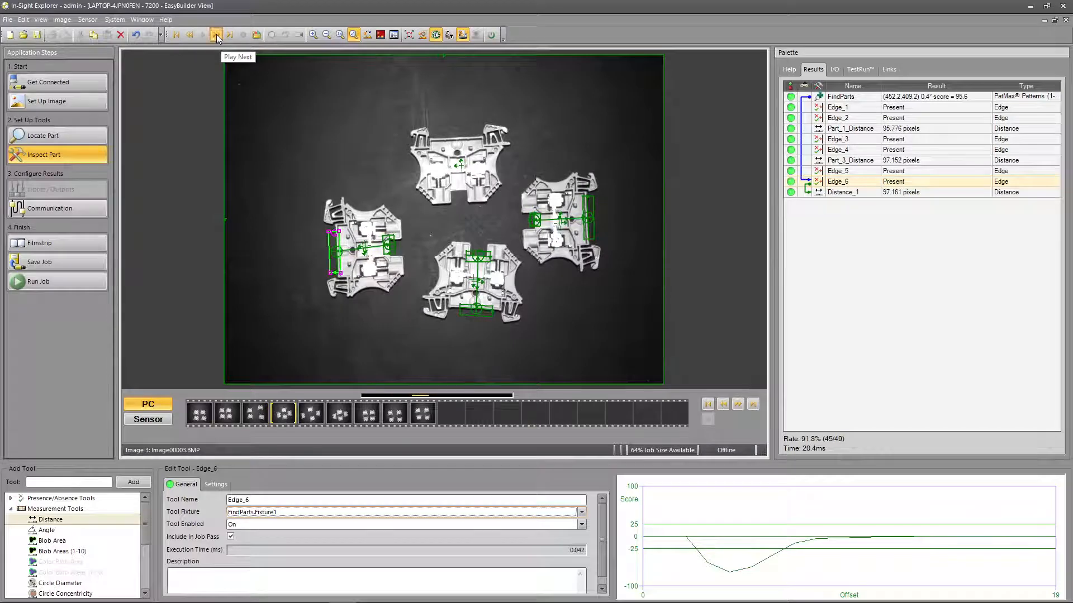
click(216, 35)
click(216, 35)
click(216, 36)
click(216, 36)
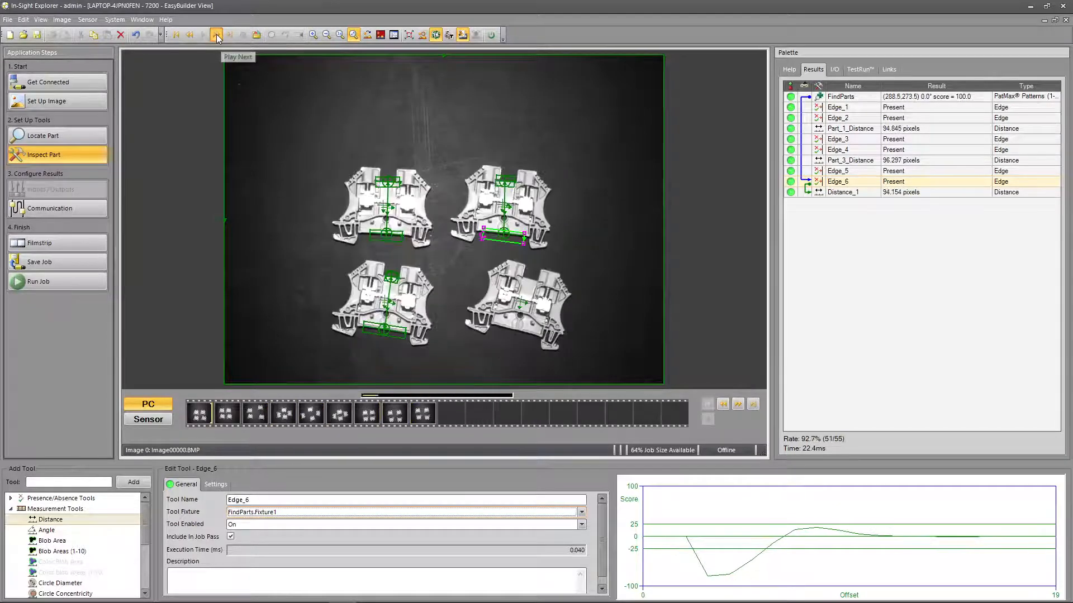
click(216, 35)
click(216, 35)
click(216, 35)
click(178, 35)
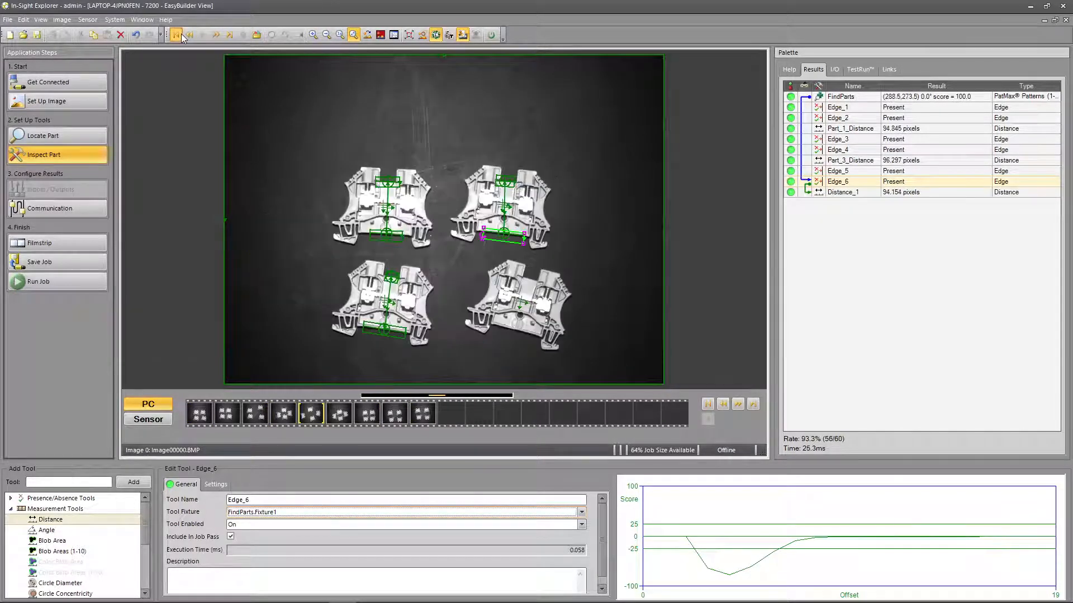
Step: Rename the upper-right part's distance tool as Part_2_Distance
click(844, 192)
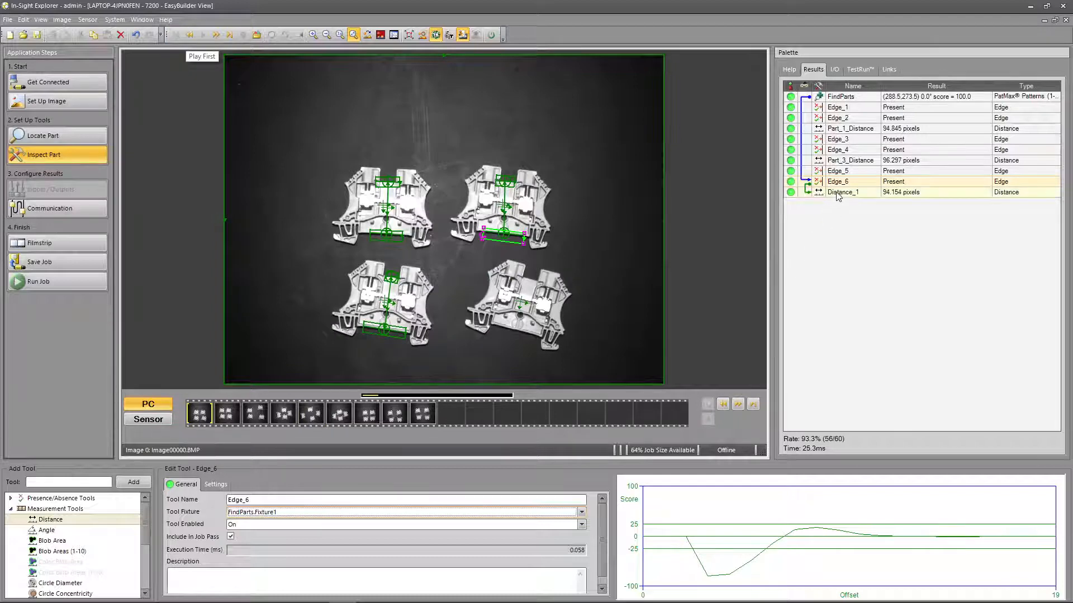
click(274, 500)
drag(275, 500, 171, 499)
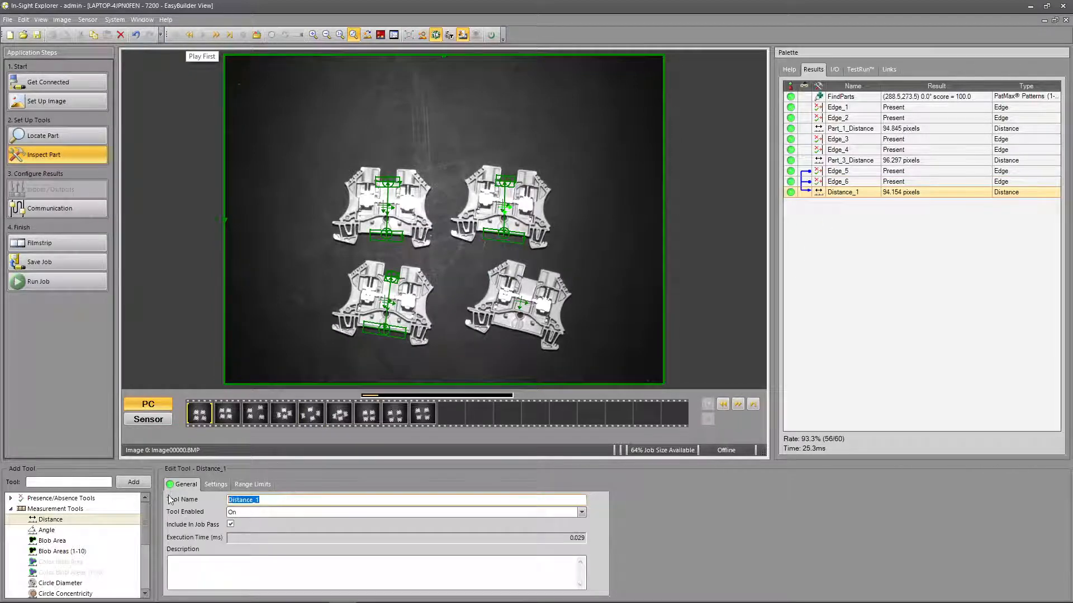
text(Part)
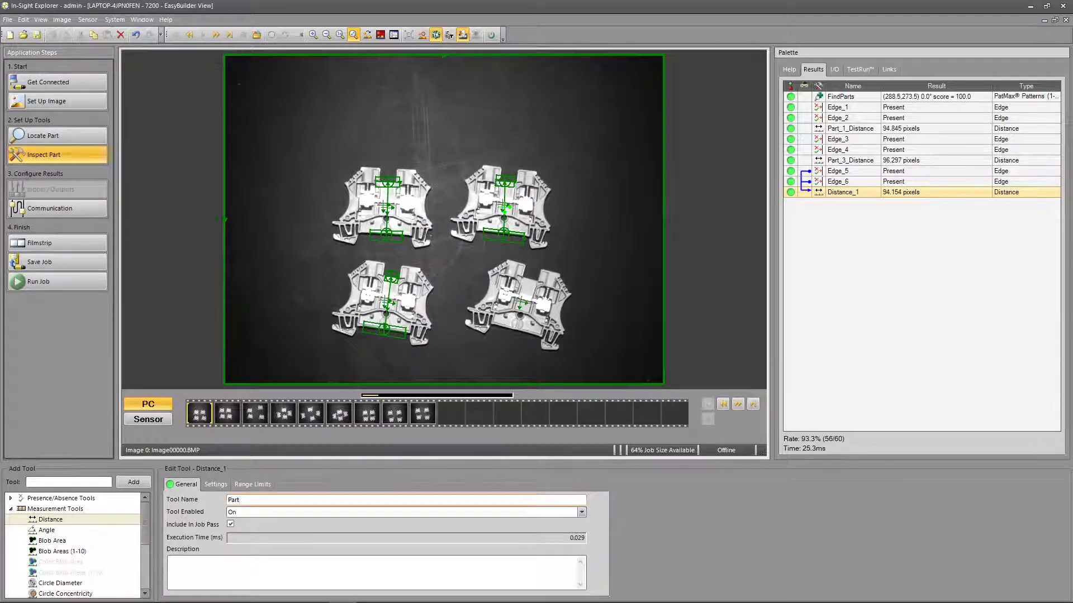
text(_2_Distance)
key(Return)
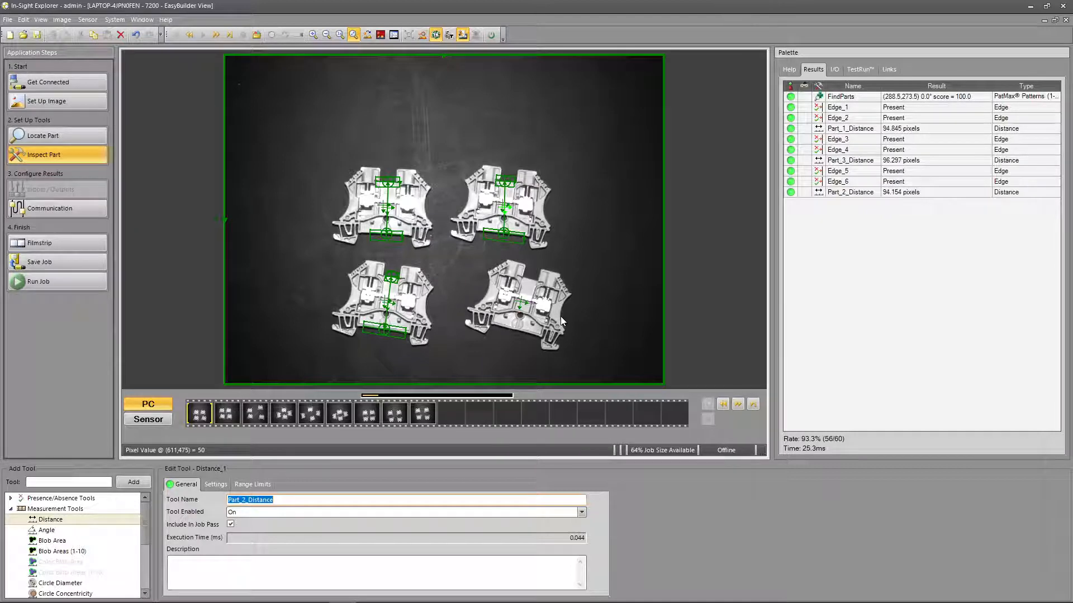
Step: Review the Part_1_Distance, Part_3_Distance and Part_2_Distance results one after another
click(875, 132)
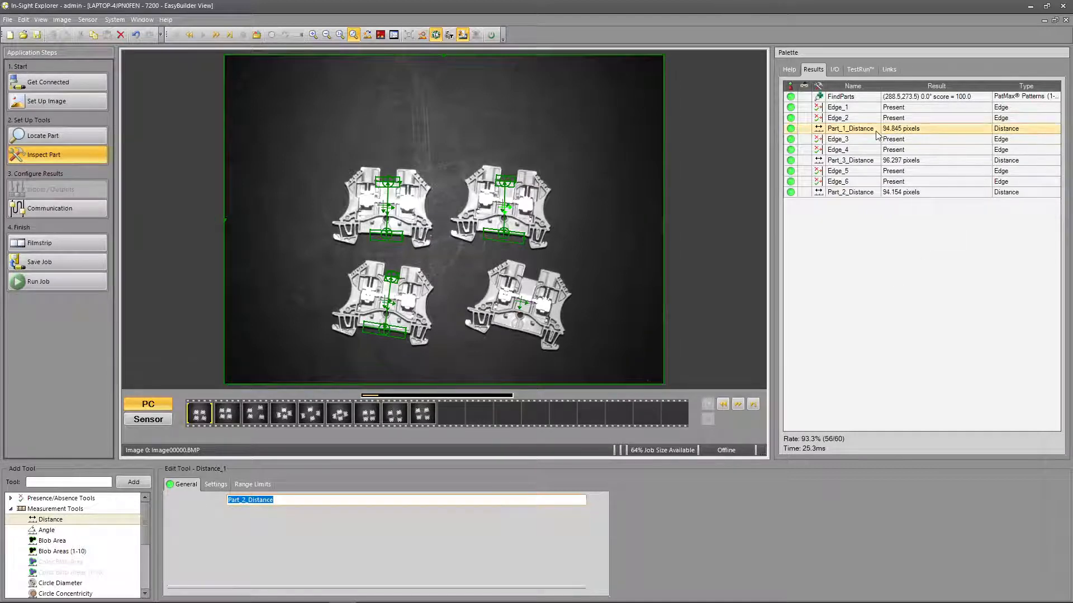
click(875, 162)
click(874, 193)
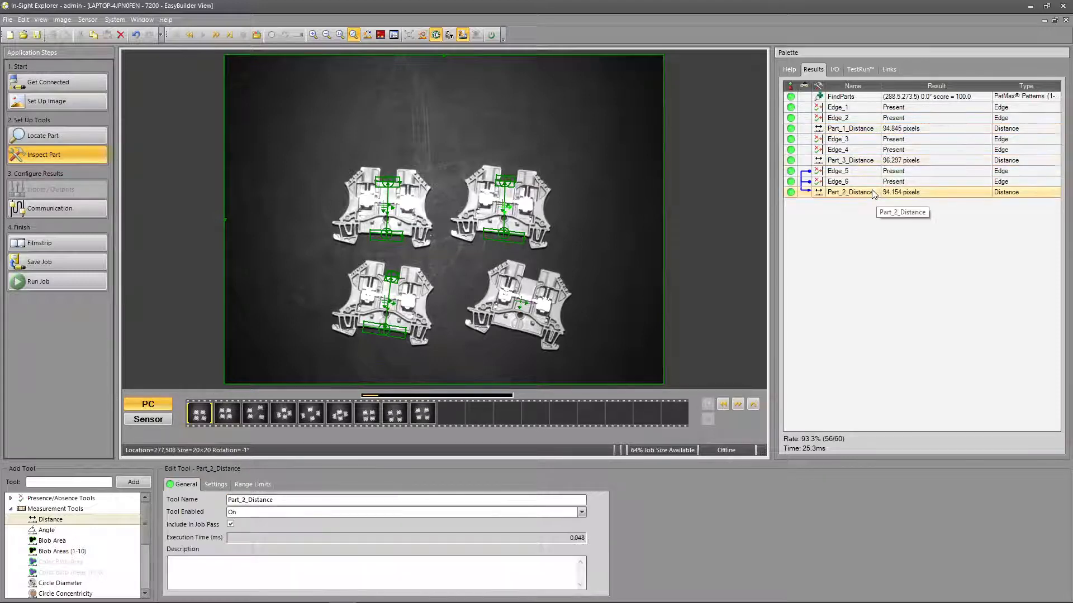